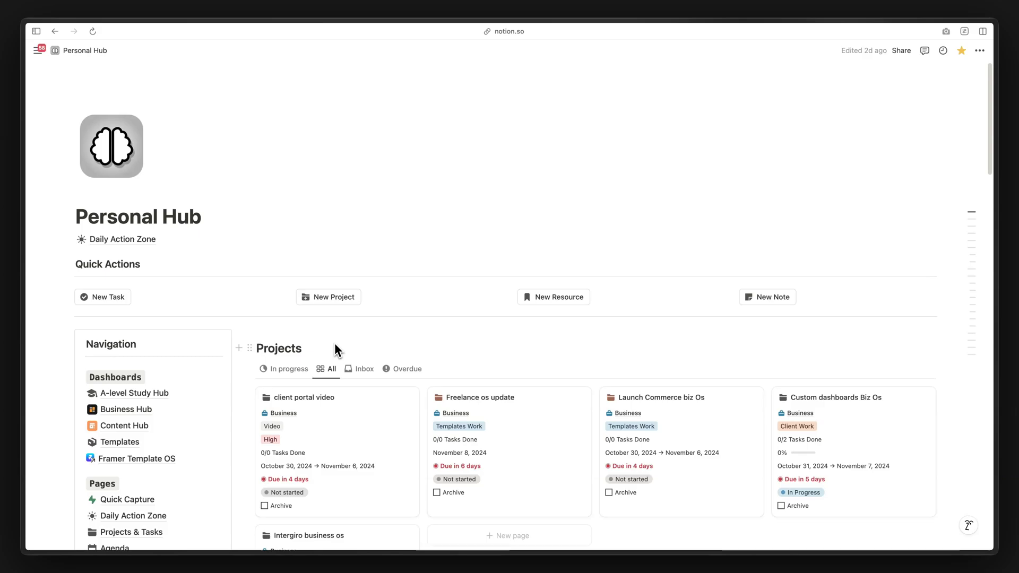
- Open the Custom dashboards Biz Os project from the Projects gallery as a full page
double_click(285, 349)
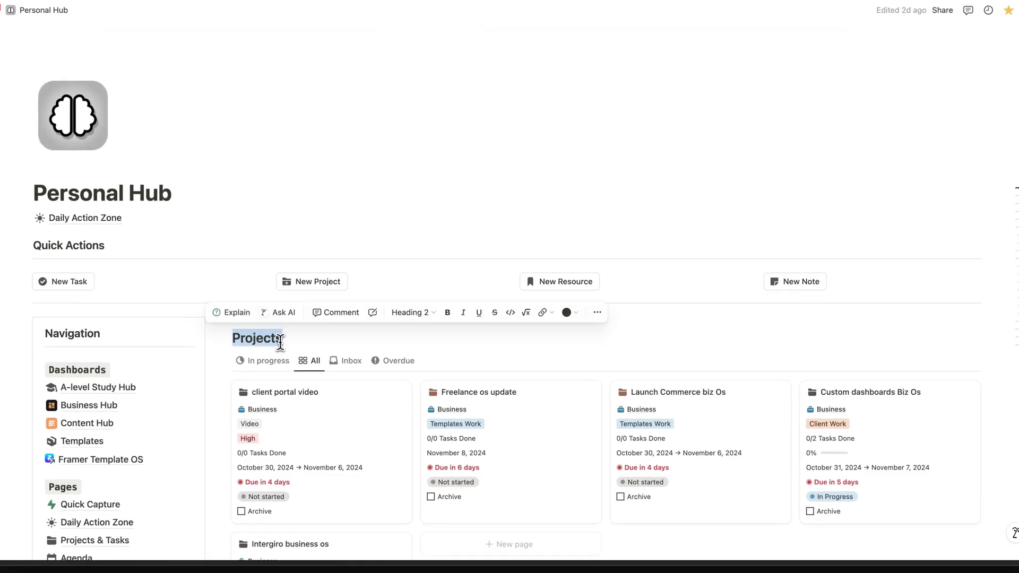
left_click(526, 352)
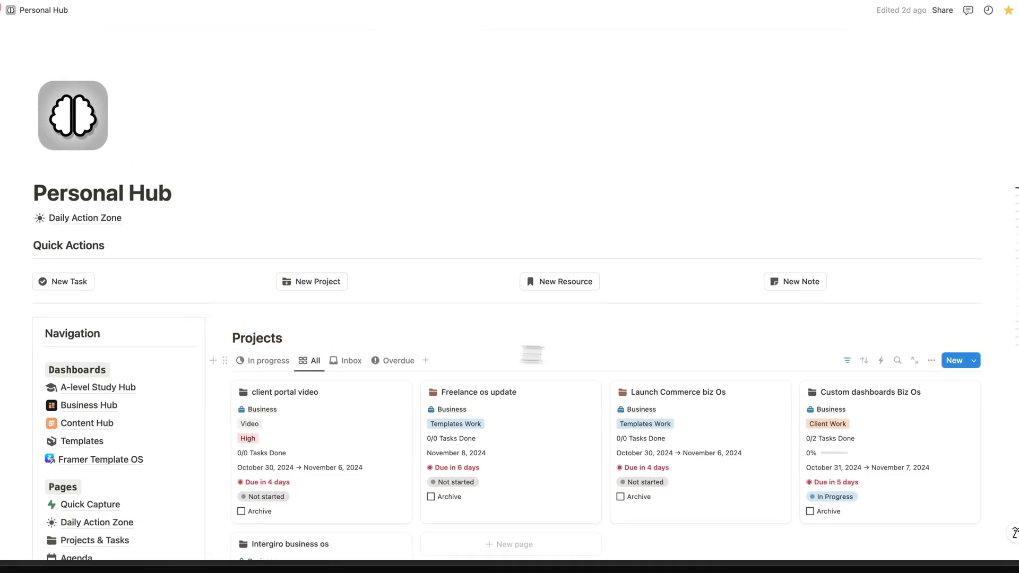
left_click(879, 444)
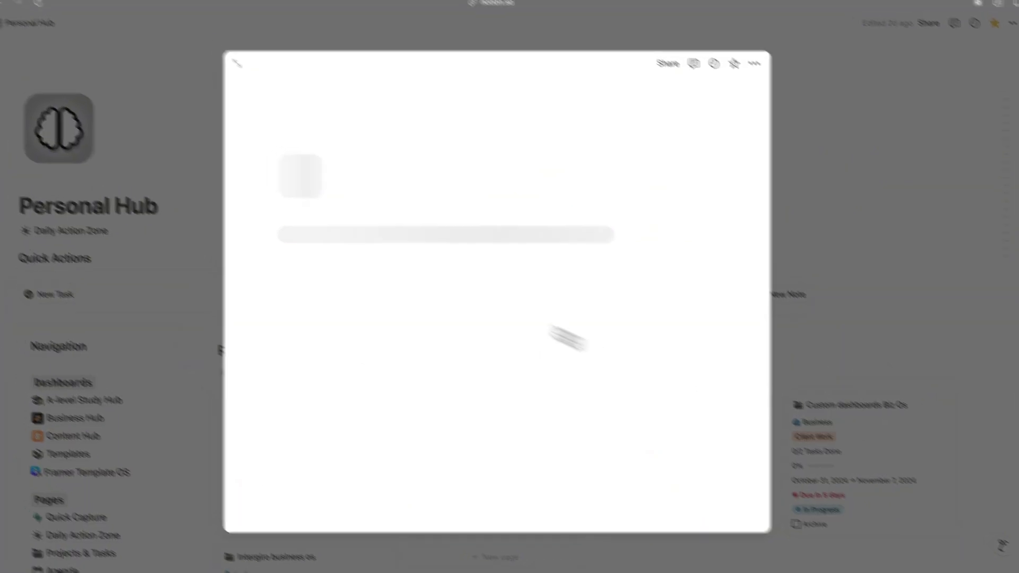
left_click(282, 93)
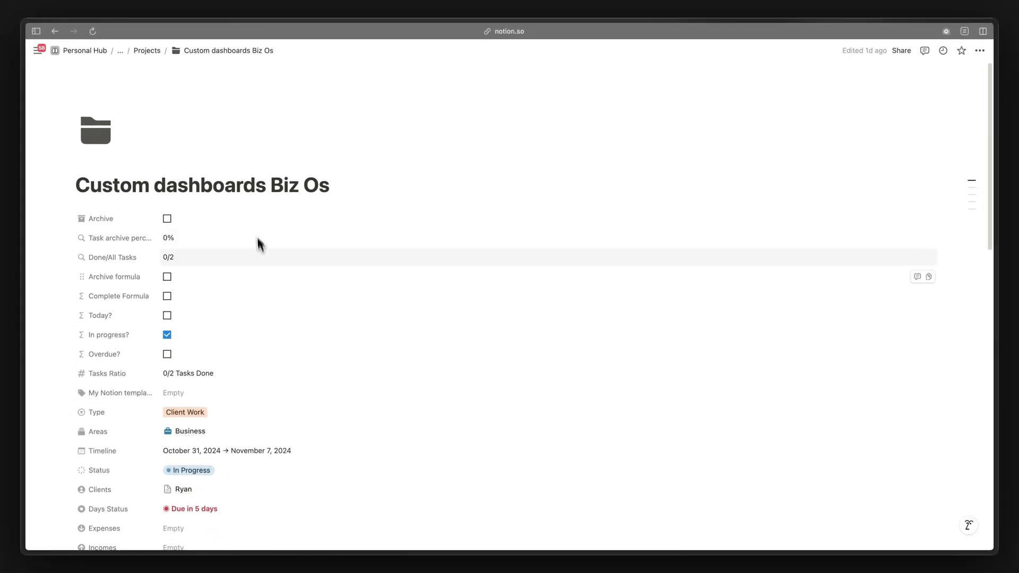
- Review the properties, Quick Actions, Tasks and Events sections of the Custom dashboards Biz Os project page
scroll(238, 372, "down", 1)
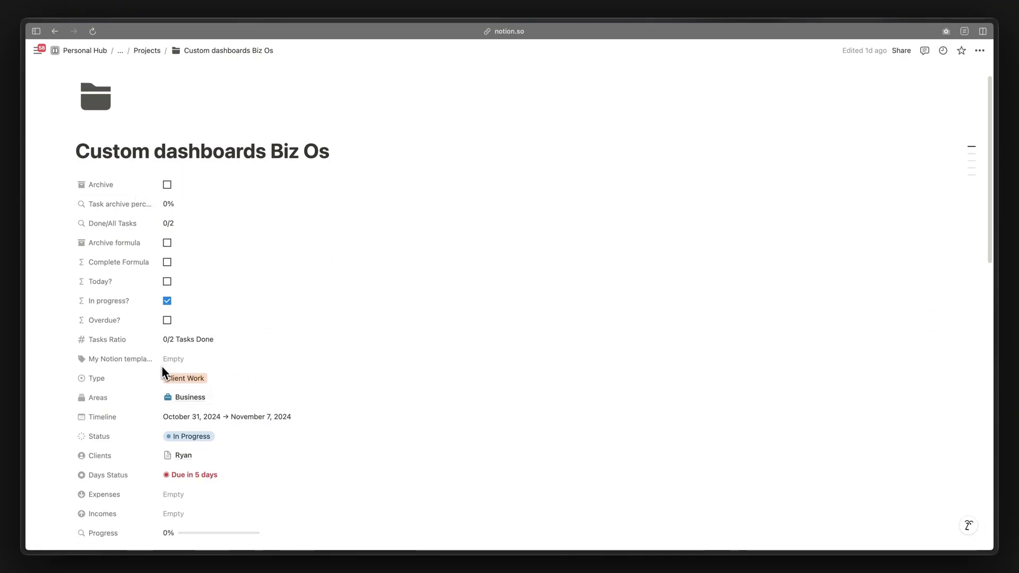
scroll(144, 255, "down", 2)
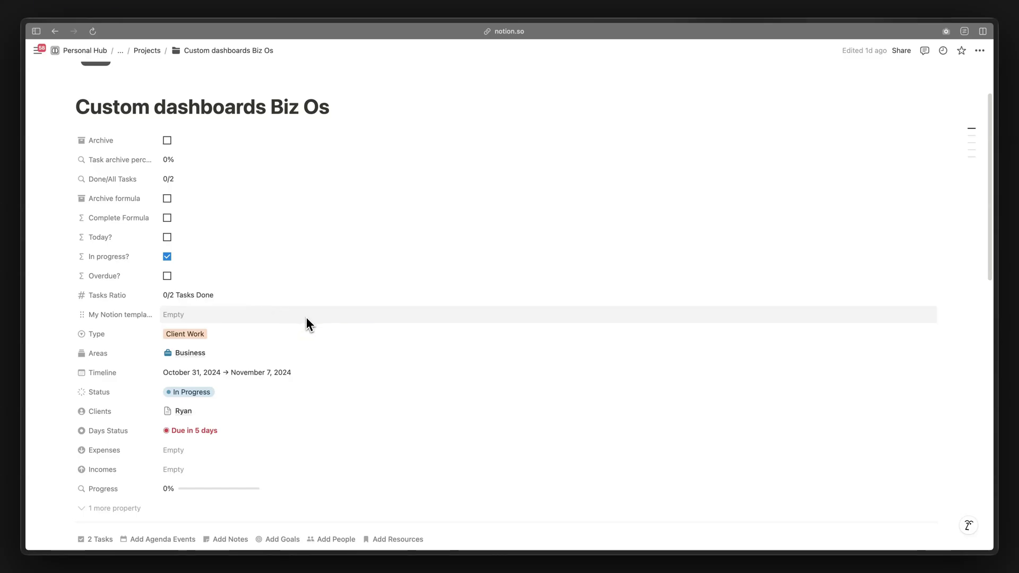
scroll(307, 324, "down", 1)
scroll(308, 320, "down", 5)
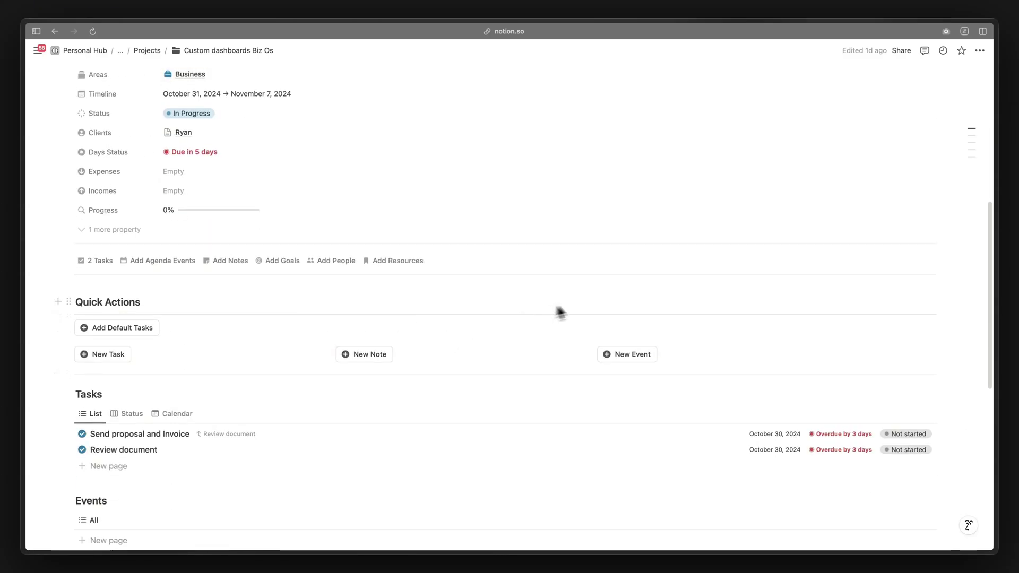
scroll(557, 310, "up", 8)
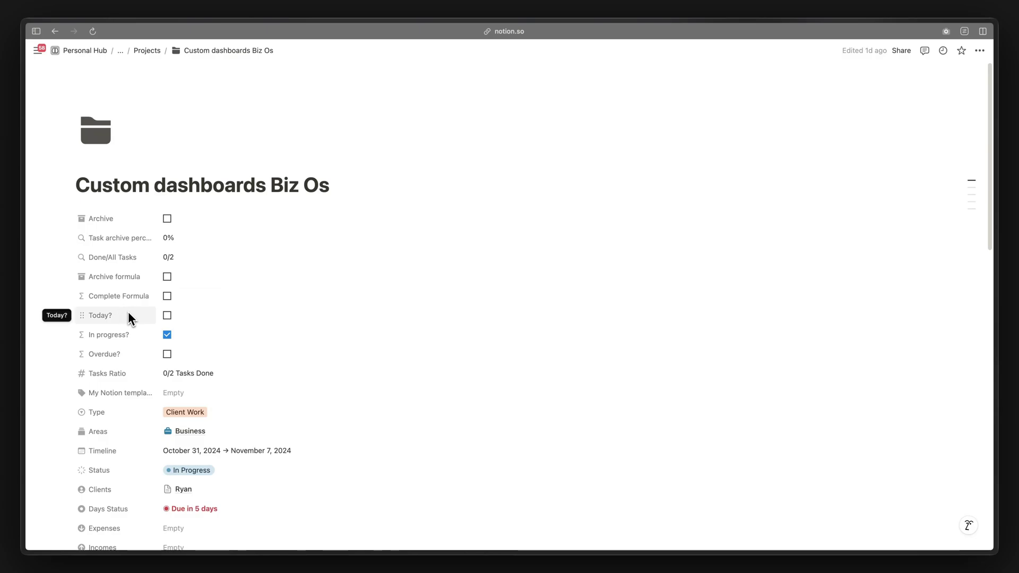
scroll(129, 317, "down", 3)
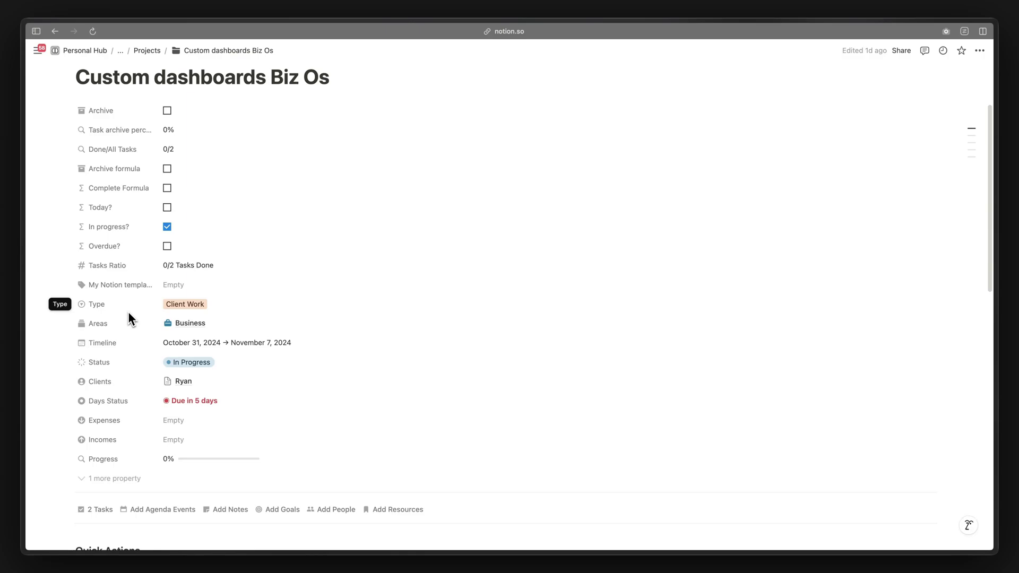
scroll(129, 316, "up", 3)
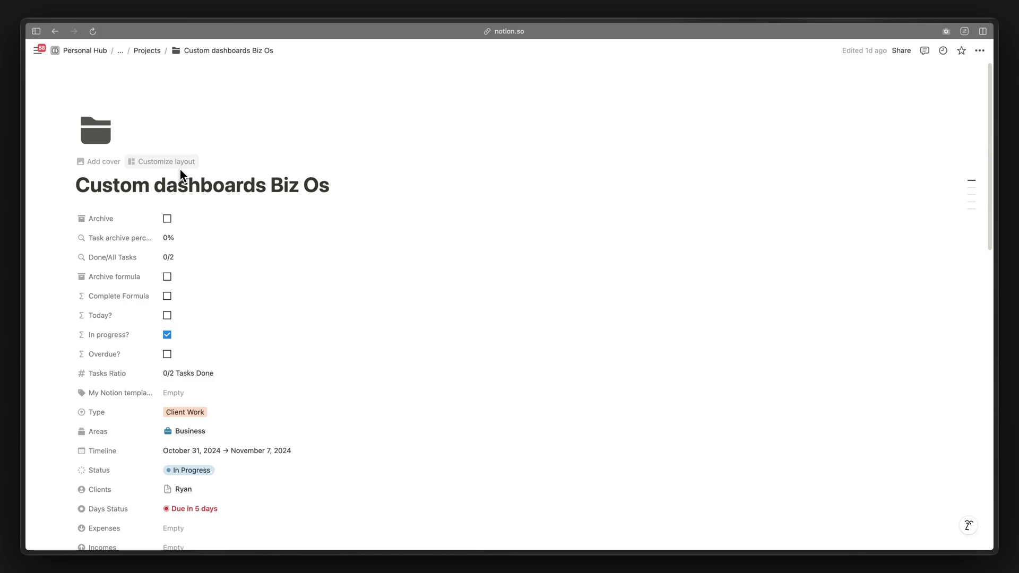
scroll(180, 170, "down", 9)
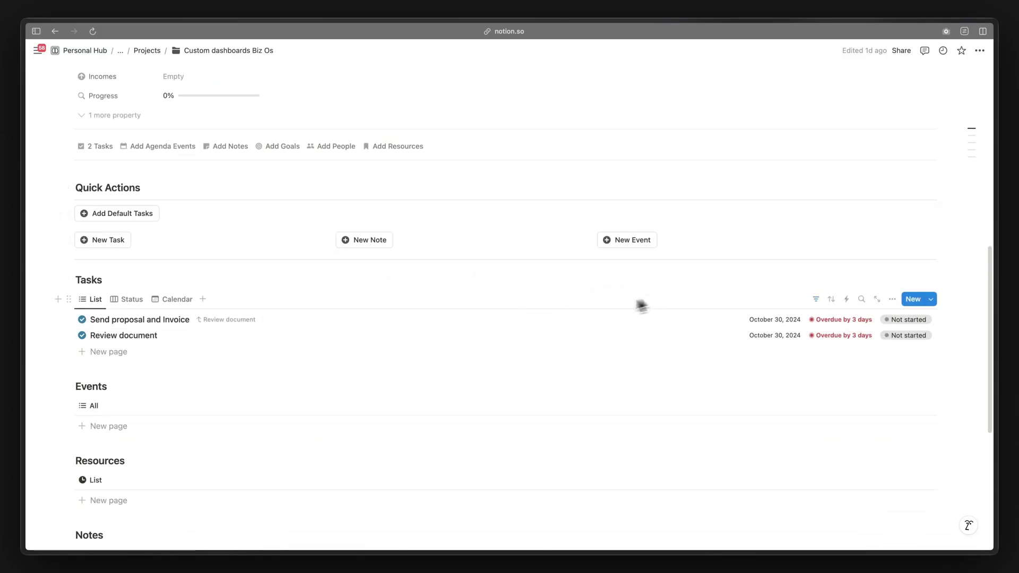
scroll(556, 316, "up", 6)
scroll(493, 346, "up", 3)
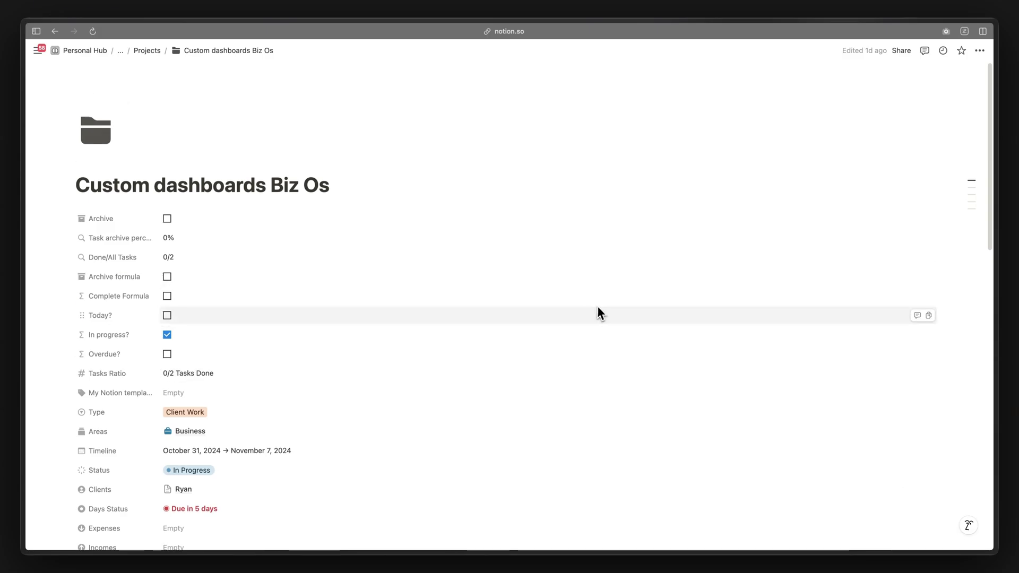
scroll(246, 309, "down", 3)
scroll(141, 200, "up", 3)
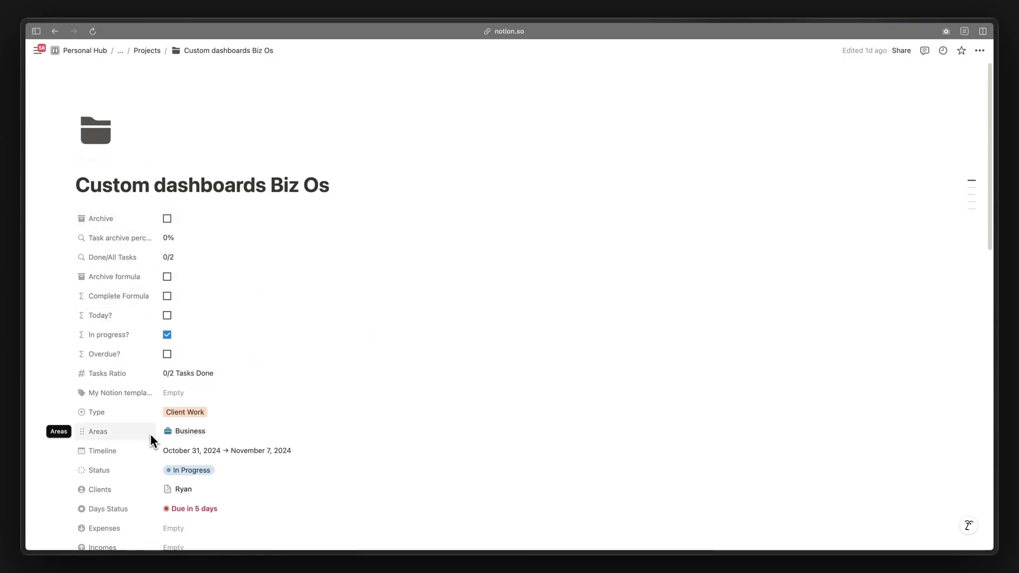
scroll(212, 218, "down", 2)
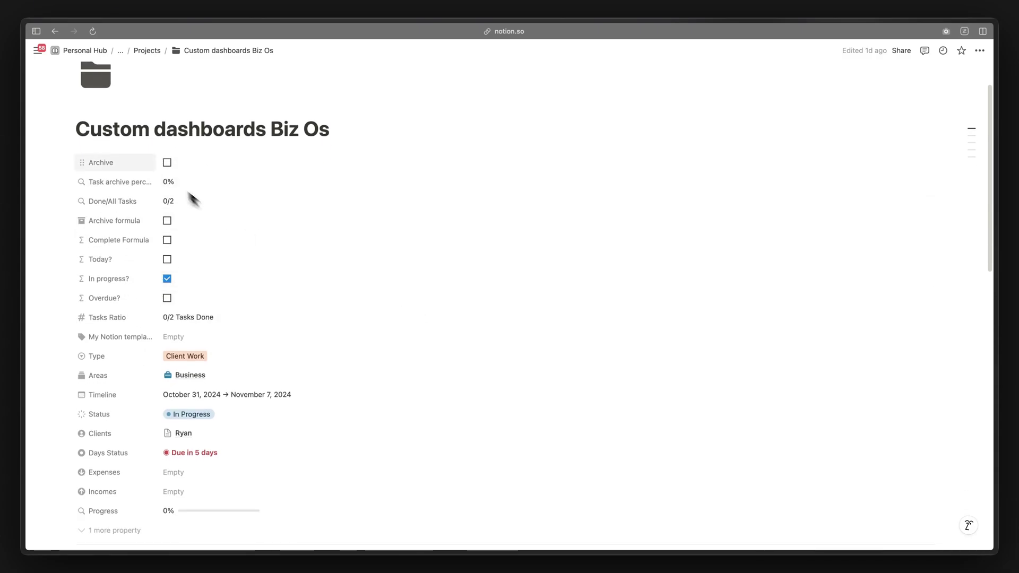
- Open the layout customization for the project page and select the property group
left_click(160, 110)
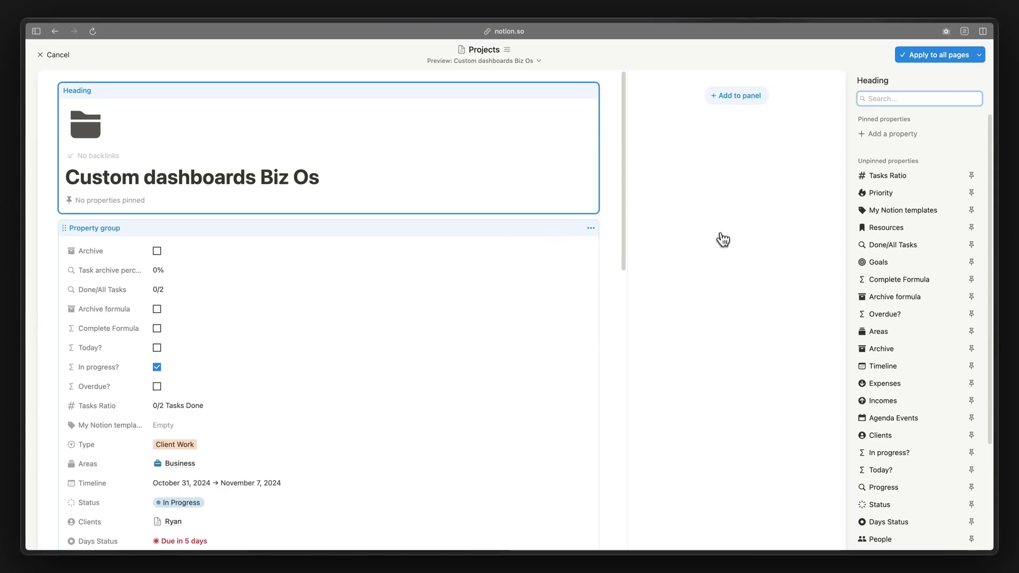
left_click(467, 335)
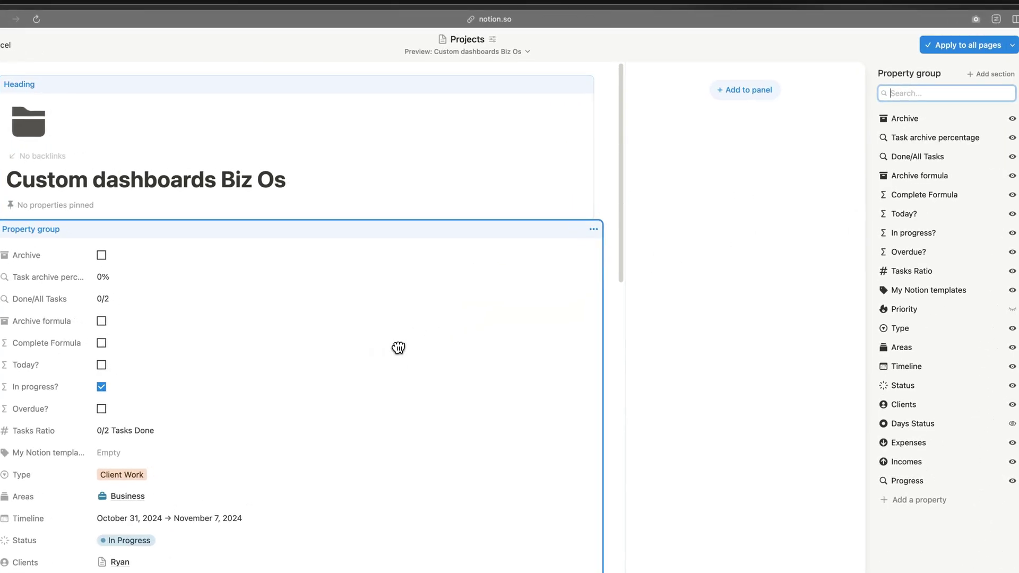
- Try placing the property group in the side panel, move it back below the heading, and try repositioning the relations group
left_click_drag(398, 348, 760, 103)
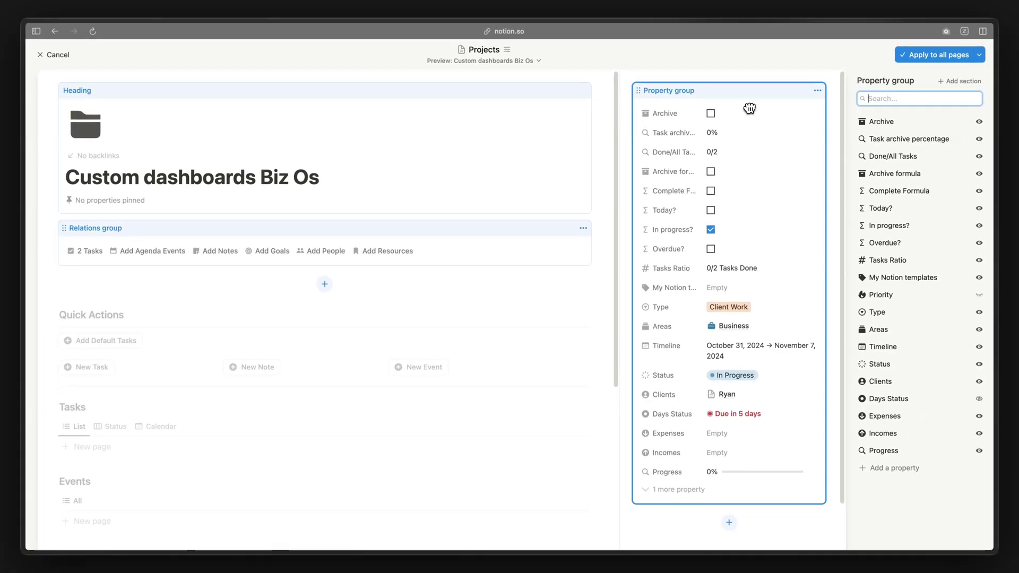
left_click(485, 245)
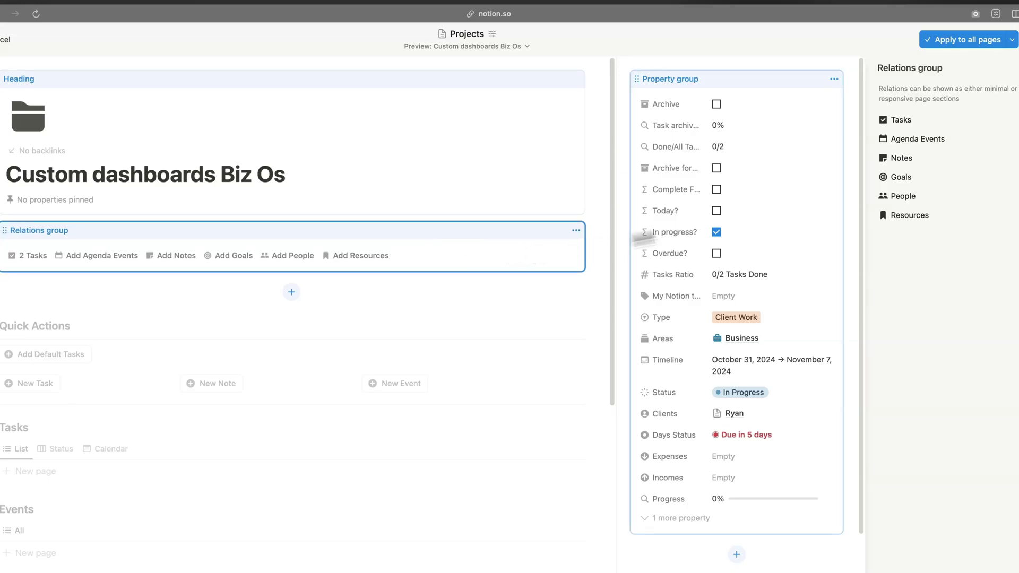
left_click_drag(643, 238, 453, 230)
scroll(396, 185, "down", 3)
left_click_drag(396, 94, 328, 326)
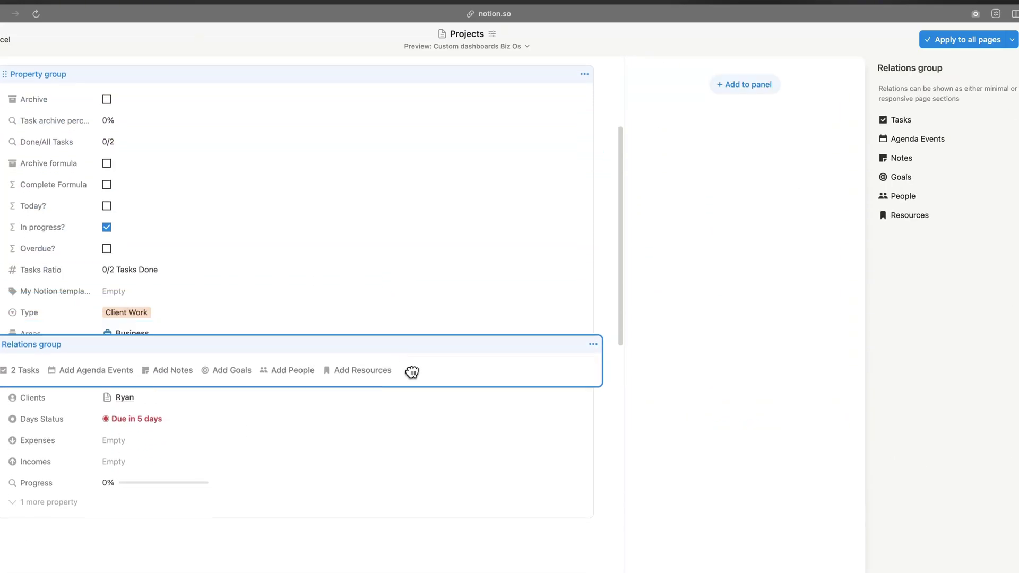
scroll(387, 319, "up", 5)
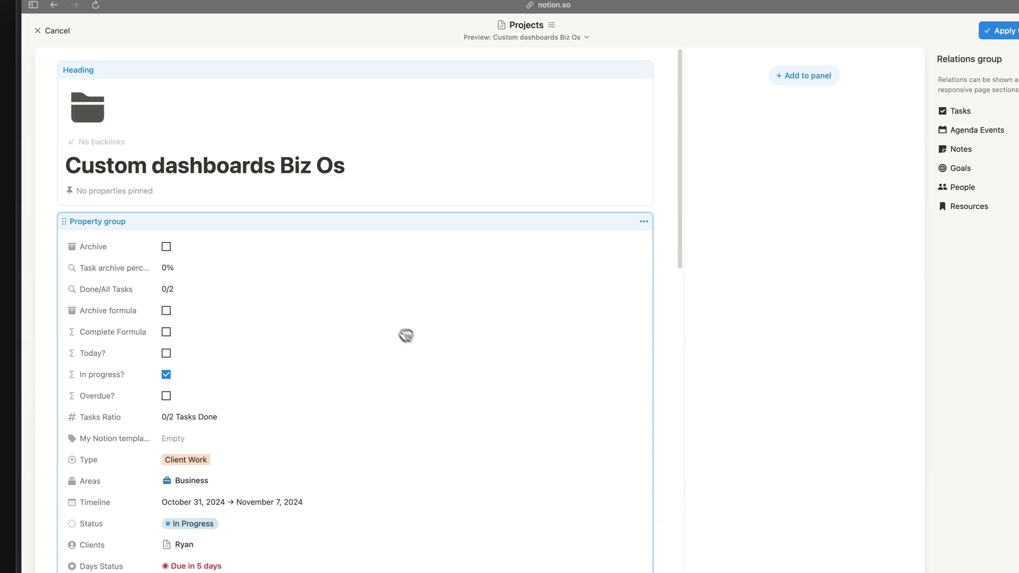
- Move the property group into the side panel and apply the layout to all pages
left_click(182, 185)
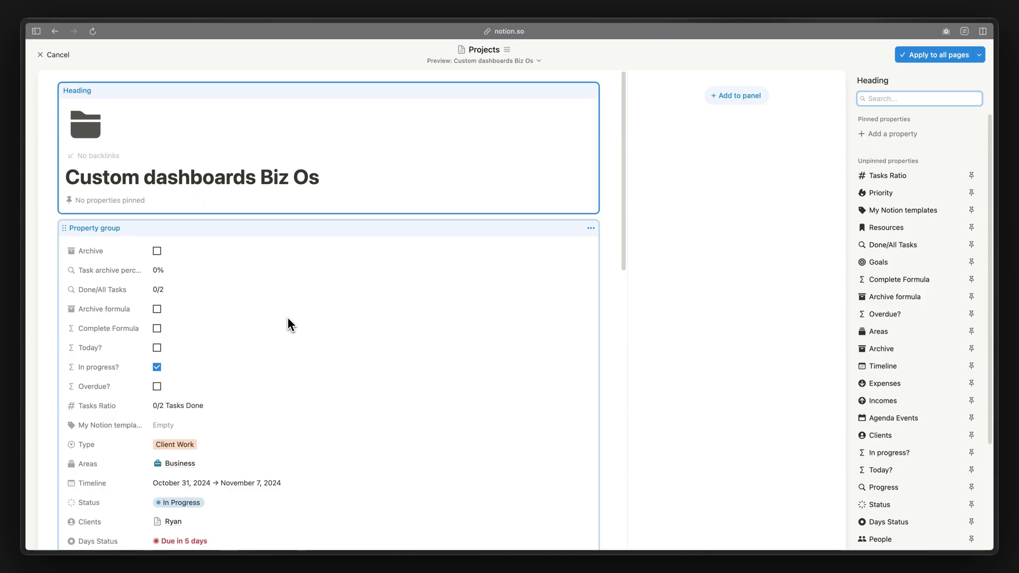
scroll(277, 349, "down", 2)
scroll(277, 349, "down", 3)
scroll(260, 353, "up", 2)
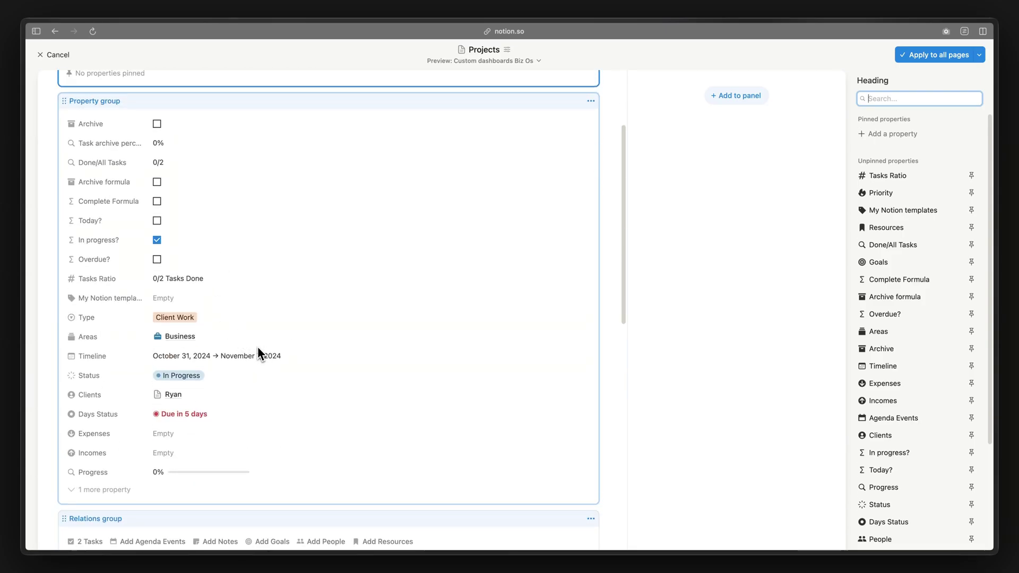
scroll(239, 345, "up", 2)
left_click(266, 348)
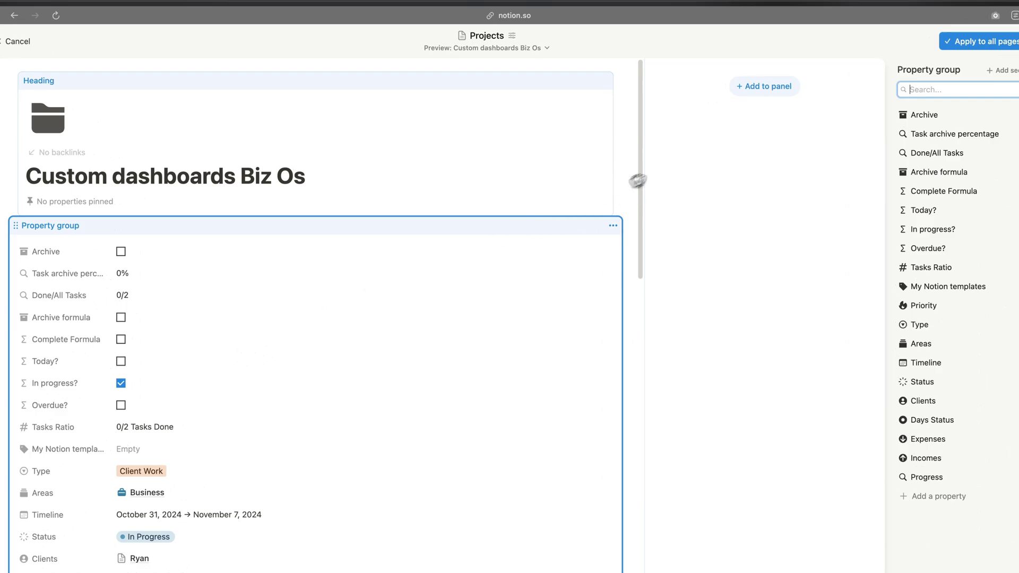
left_click_drag(637, 181, 772, 97)
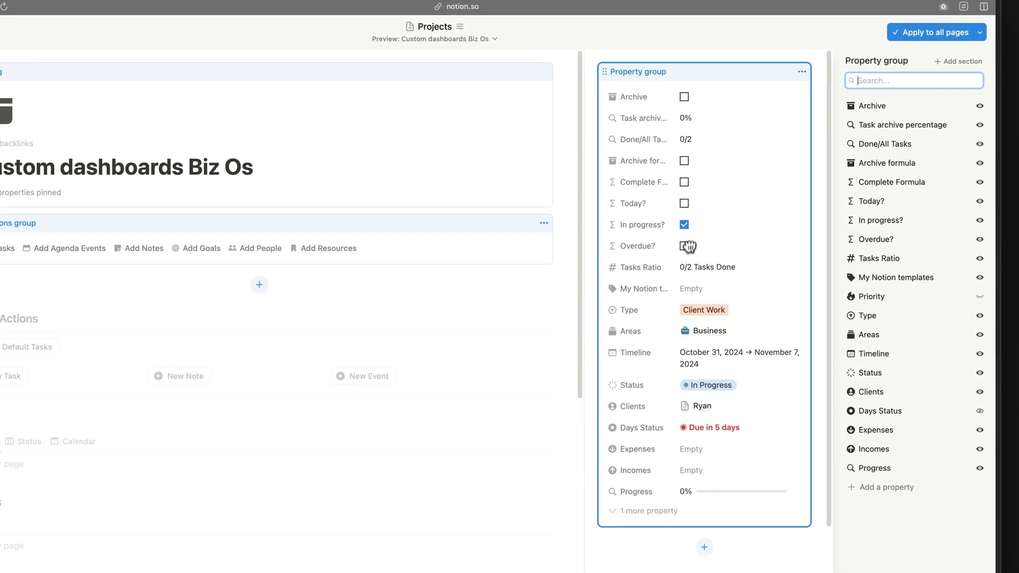
left_click(933, 65)
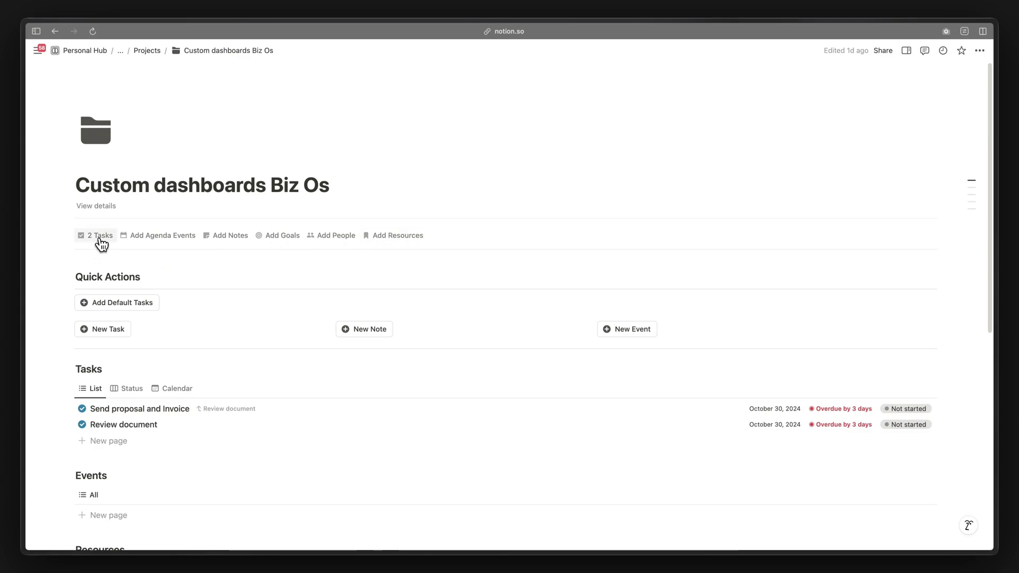
- Check the project's linked tasks and show, hide and reshow its property details panel
left_click(100, 239)
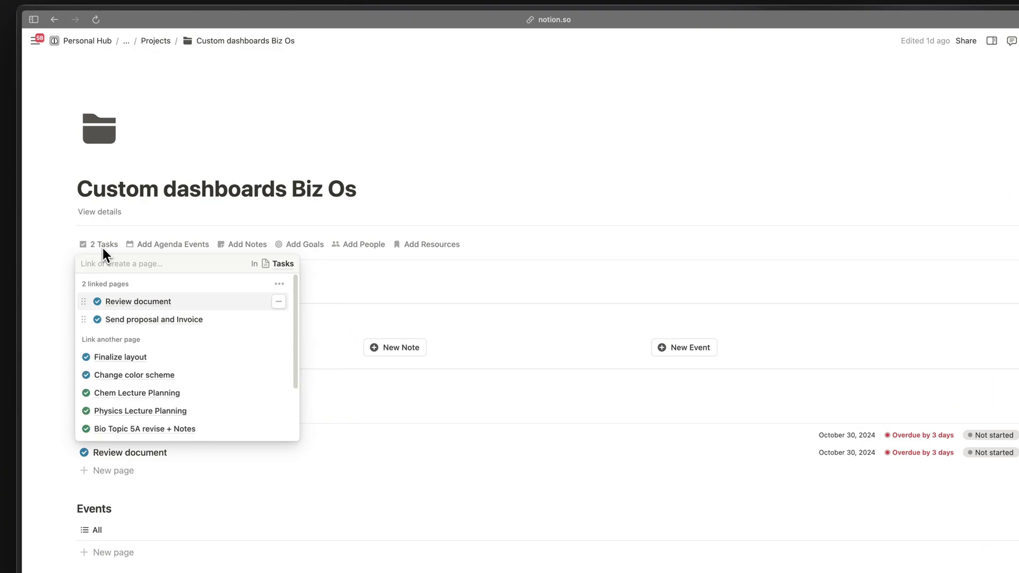
left_click(114, 242)
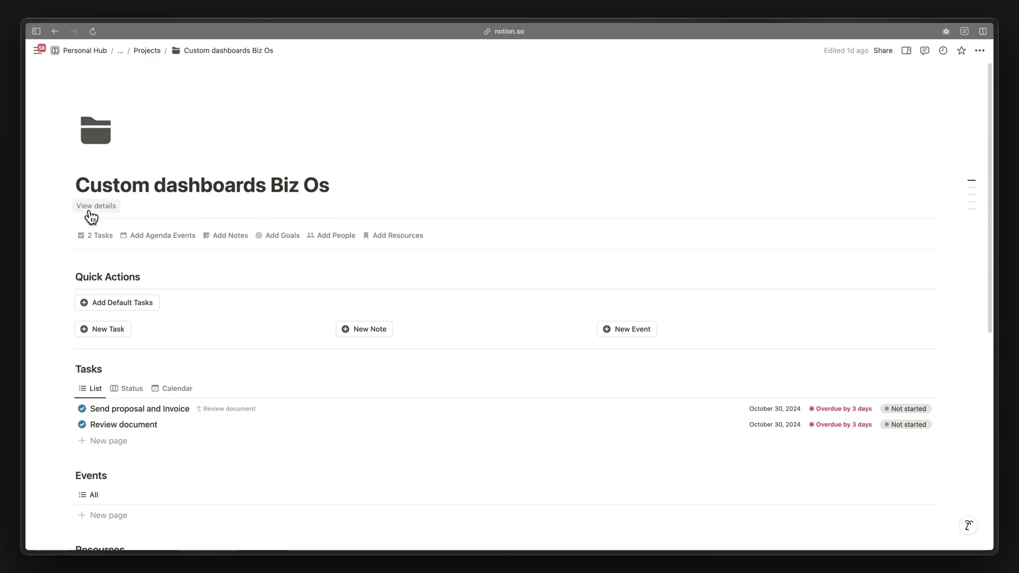
left_click(91, 208)
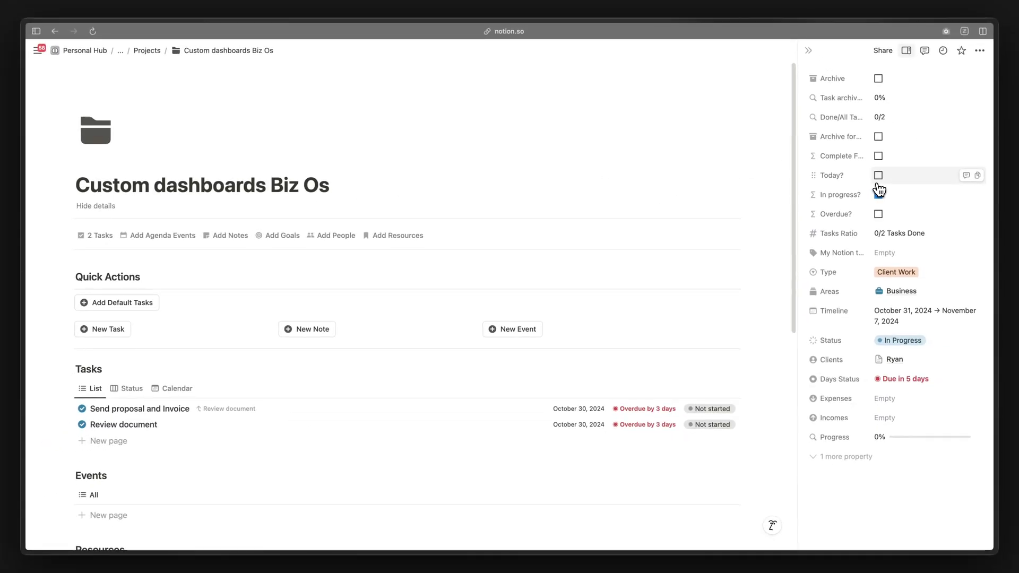
left_click(808, 50)
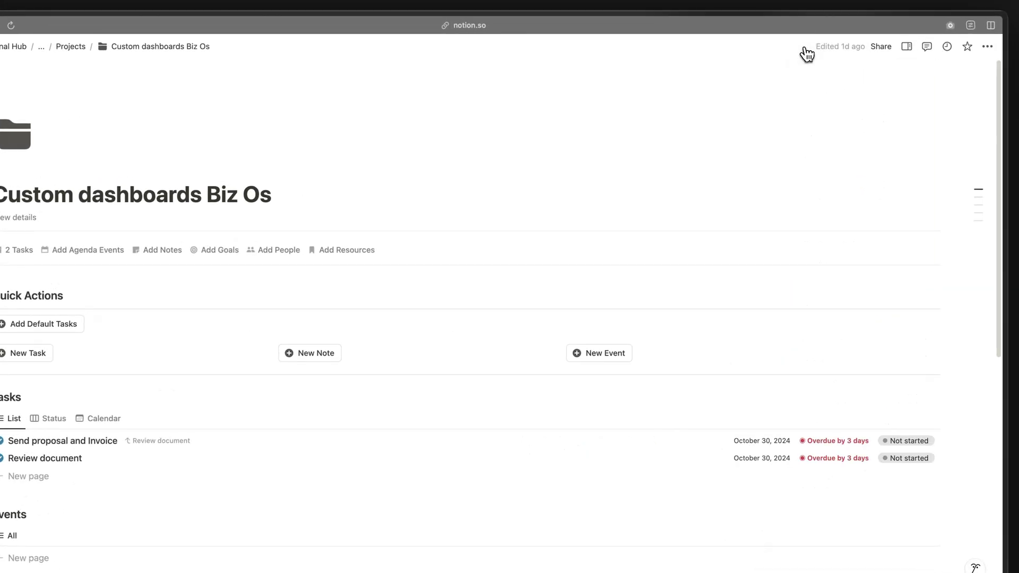
left_click(911, 53)
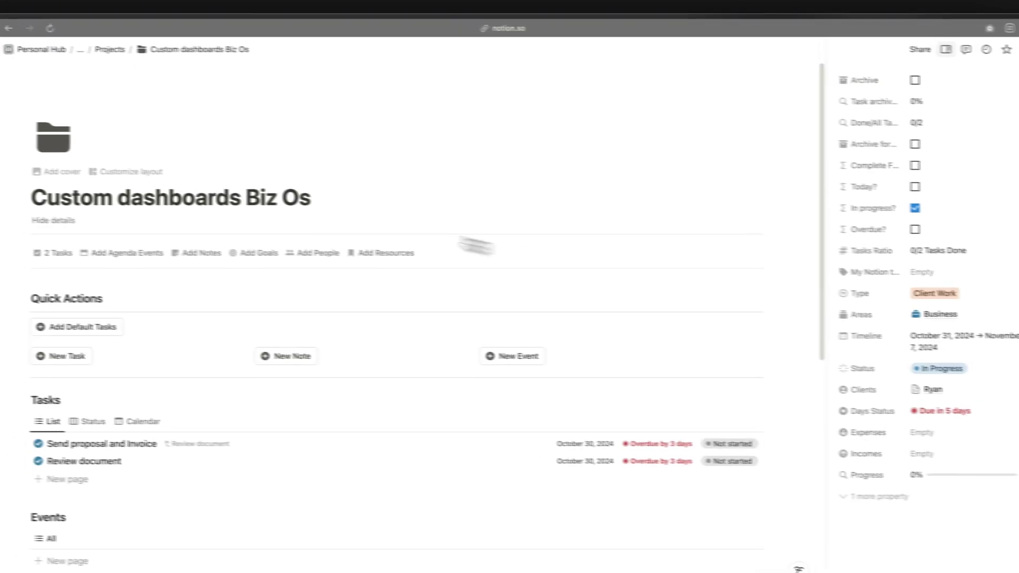
- Reopen the layout customization and add a section named Backend to the property group
left_click(181, 184)
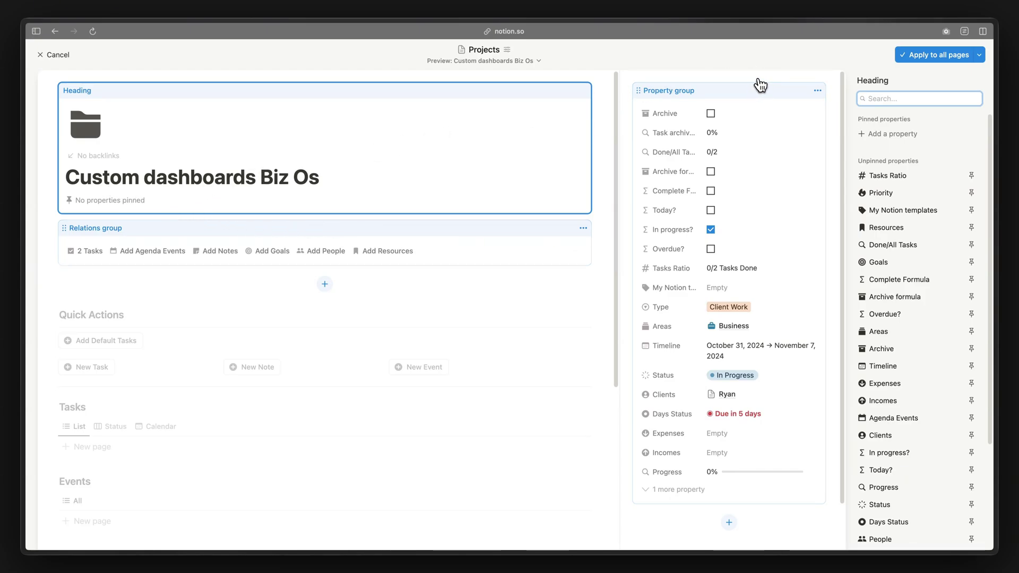
left_click_drag(755, 86, 754, 96)
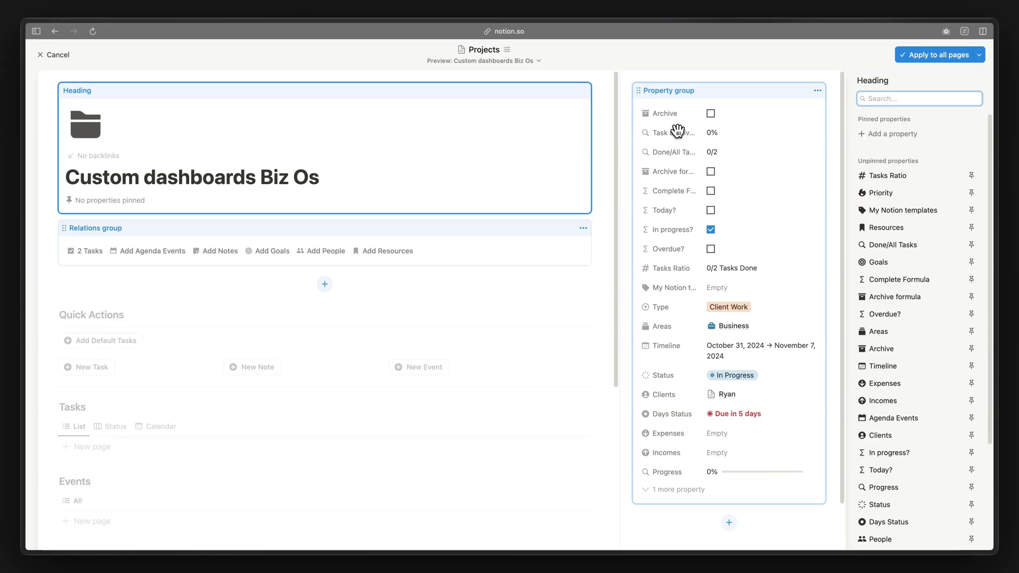
left_click(677, 131)
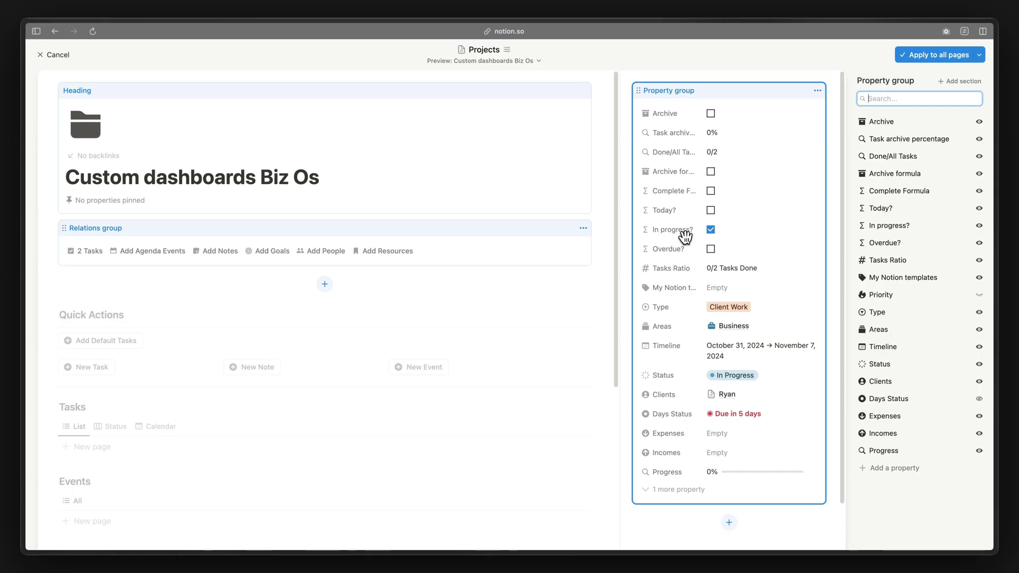
left_click(959, 80)
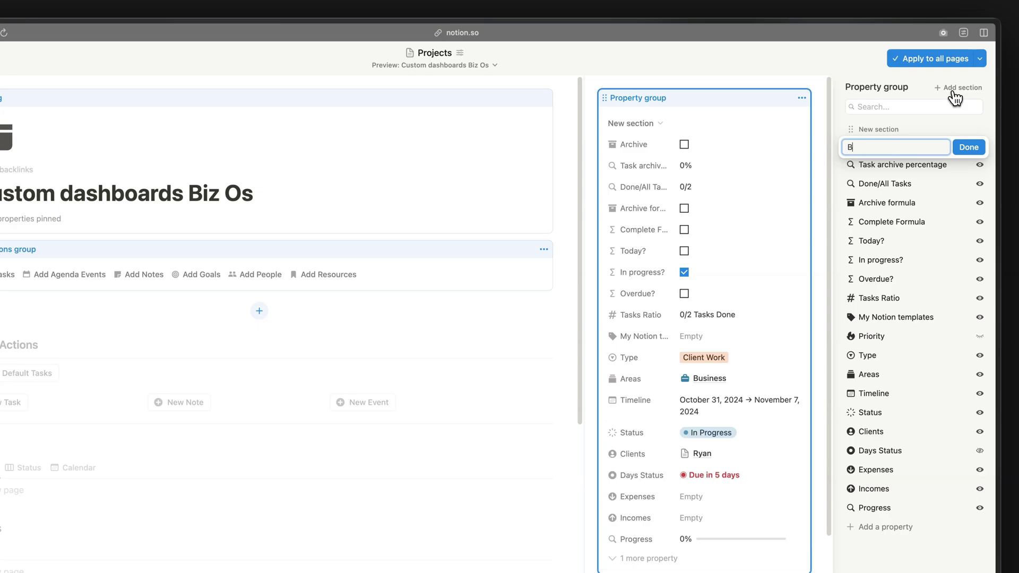
type("Backend")
left_click(979, 150)
- Add another section named Functions to the property group
left_click(980, 91)
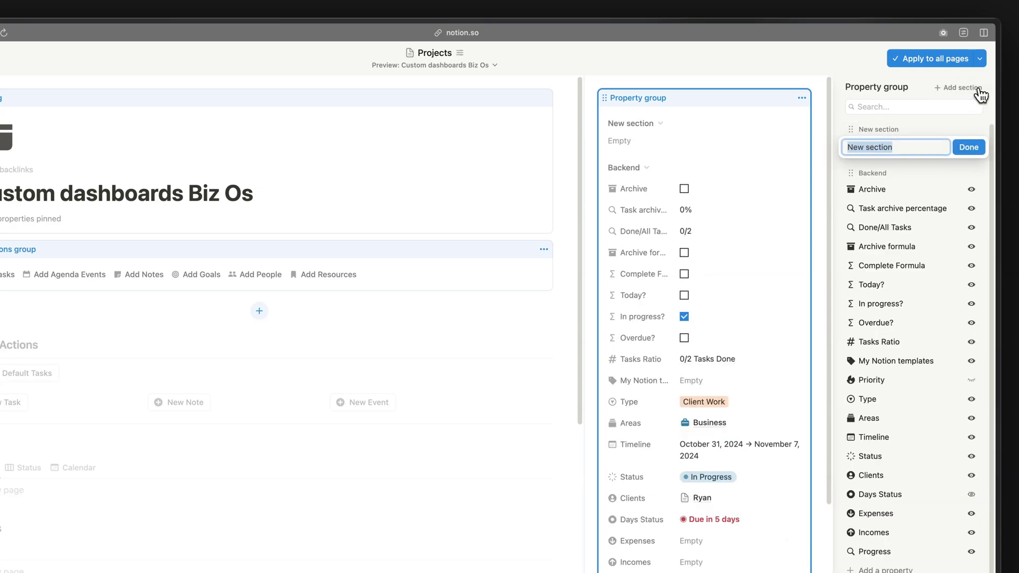
type("Fron")
key("super+BackSpace")
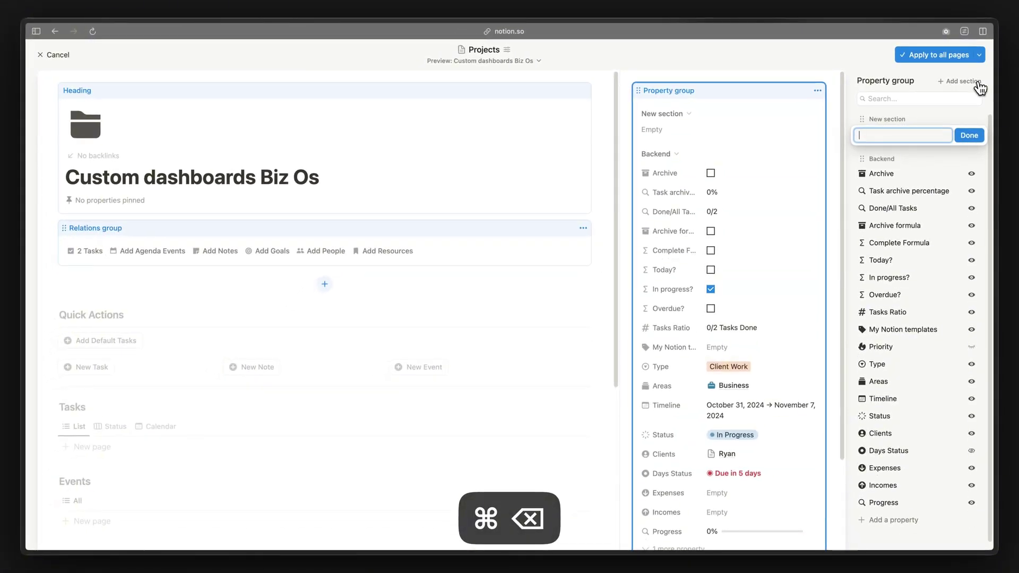
type("Functions")
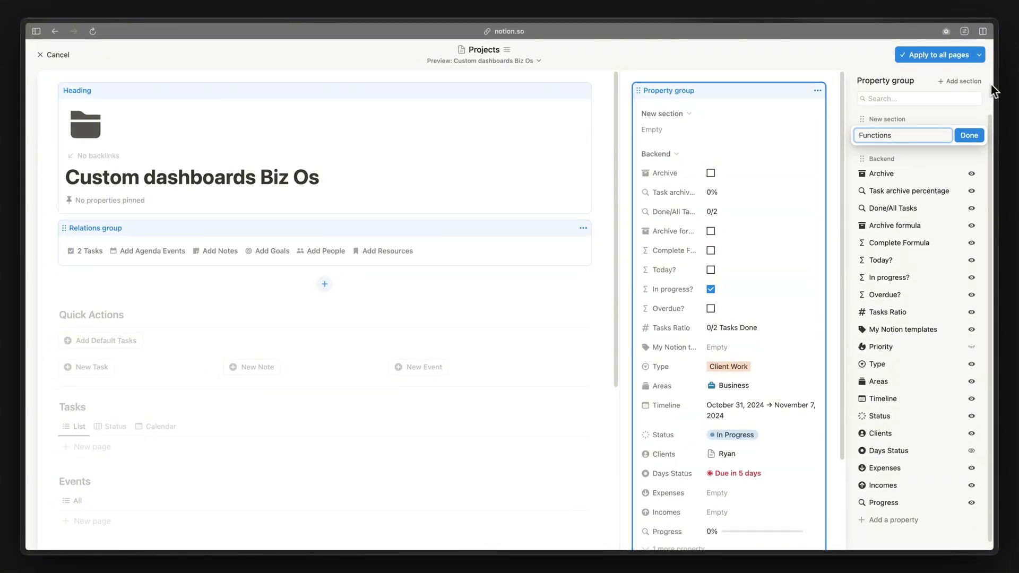
left_click(969, 135)
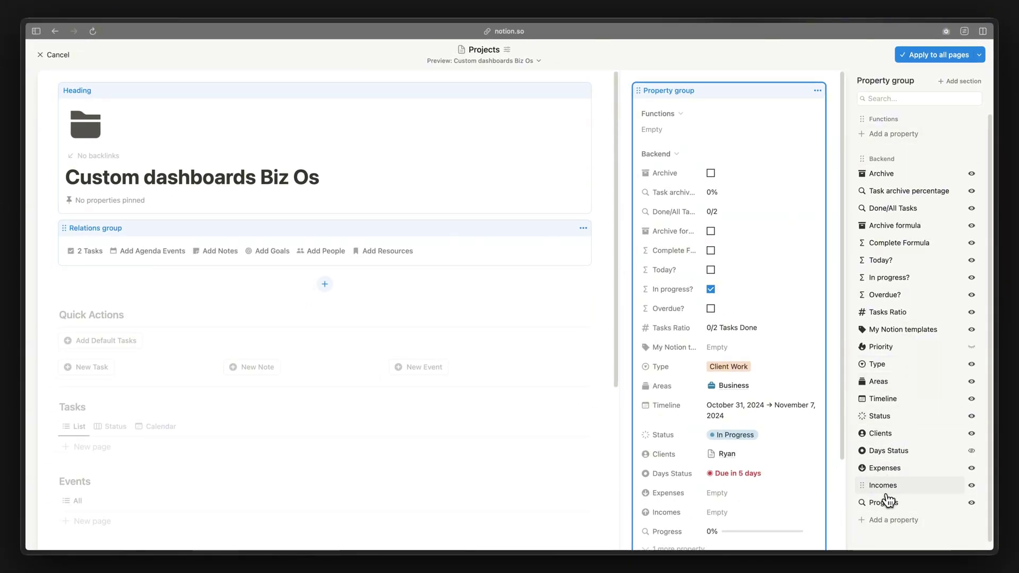
- Move the Status, Timeline, Areas, Priority, Type and Clients properties from Backend into the Functions section, in that order
left_click_drag(889, 419, 892, 150)
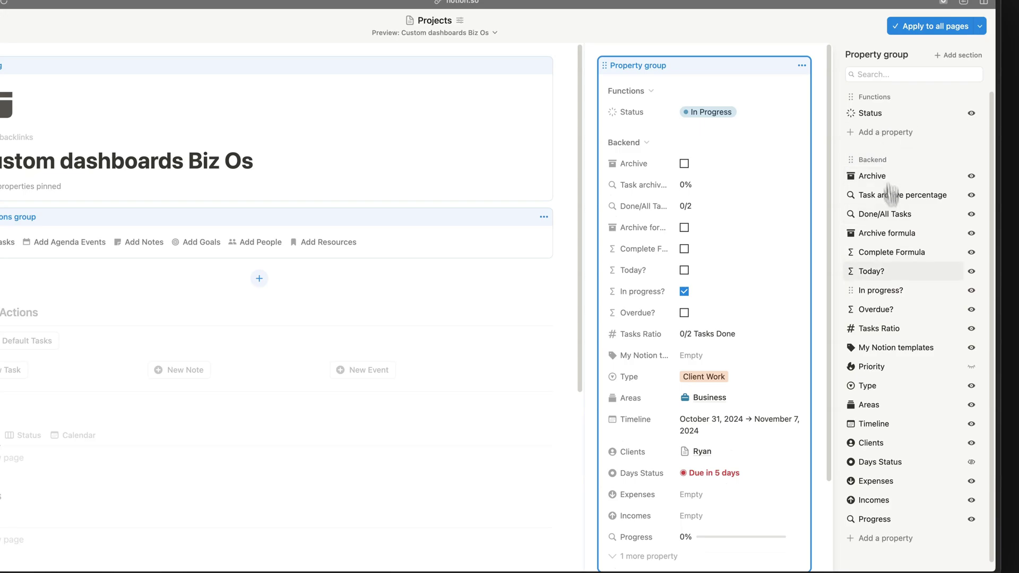
left_click_drag(885, 422, 879, 146)
left_click_drag(881, 442, 887, 153)
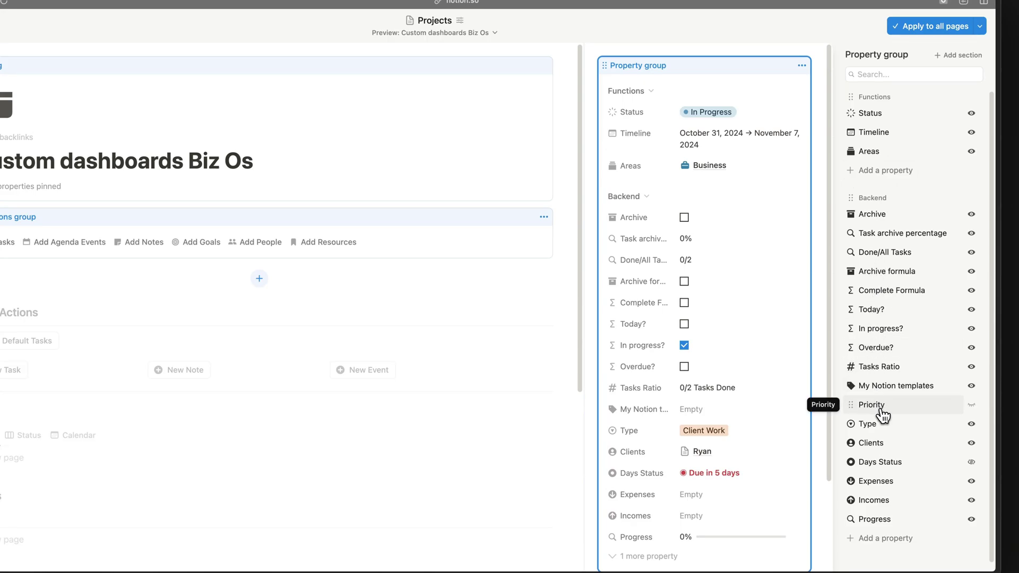
left_click_drag(890, 414, 876, 174)
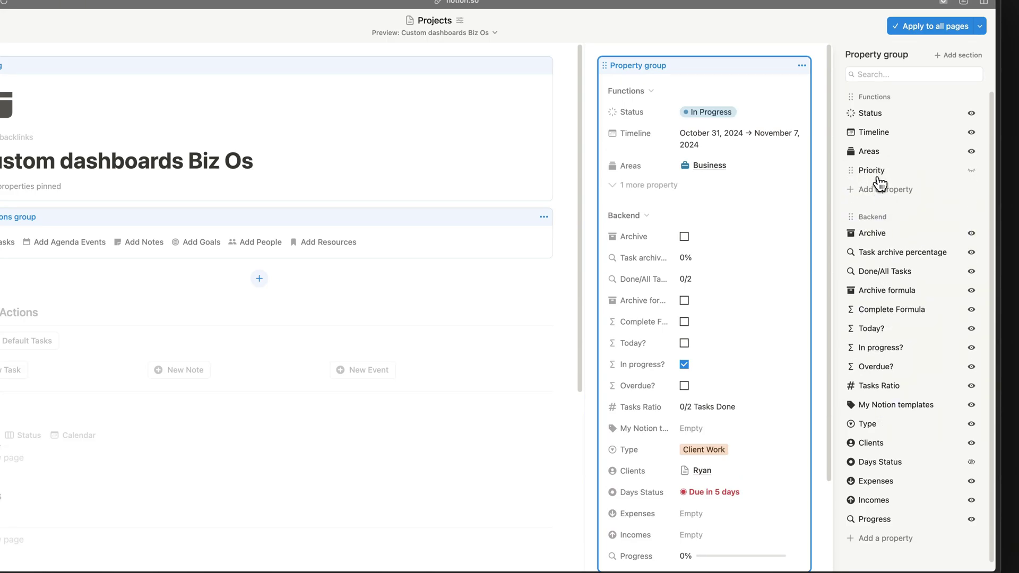
left_click_drag(886, 417, 876, 189)
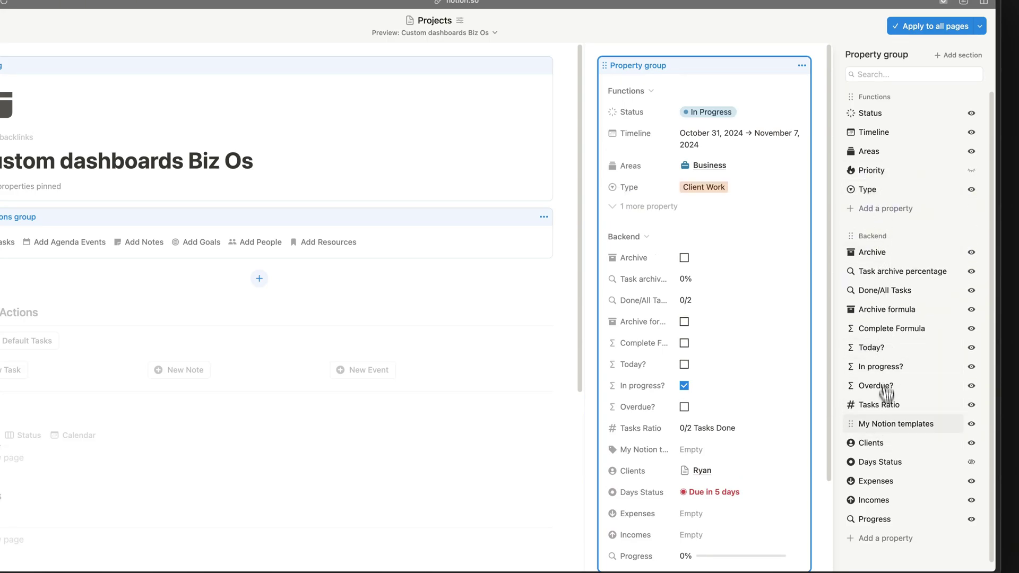
left_click_drag(889, 443, 882, 209)
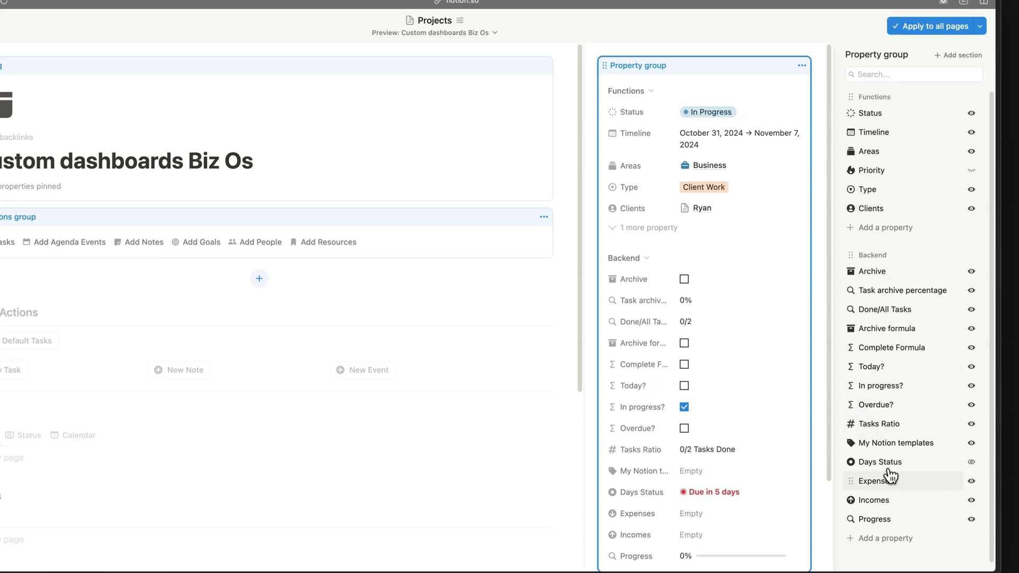
- Move Days Status, Expenses, Incomes, Tasks Ratio and Progress into Functions and My Notion templates below Archive, and apply the layout to all pages
left_click_drag(889, 472, 893, 229)
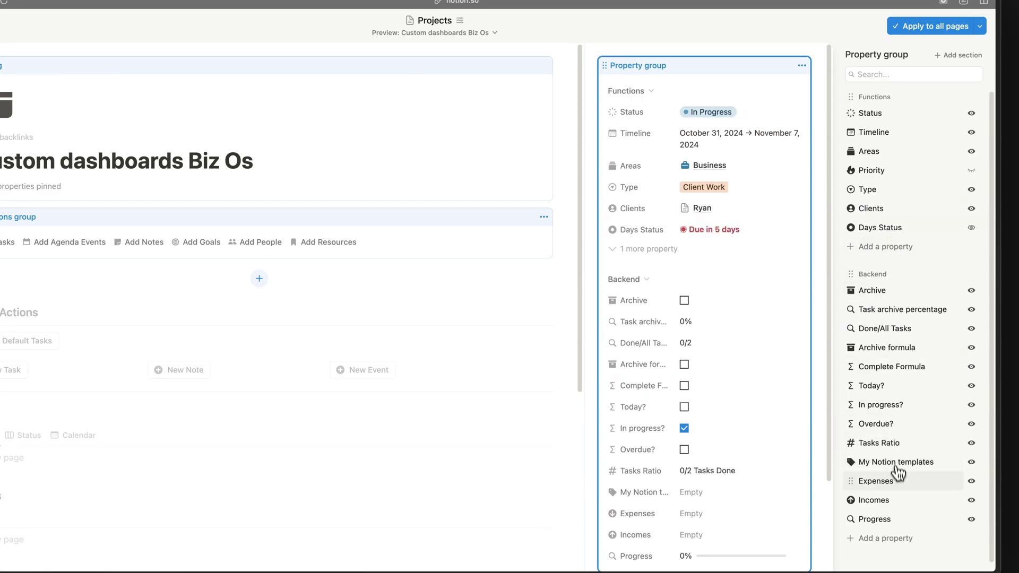
left_click_drag(885, 478, 878, 247)
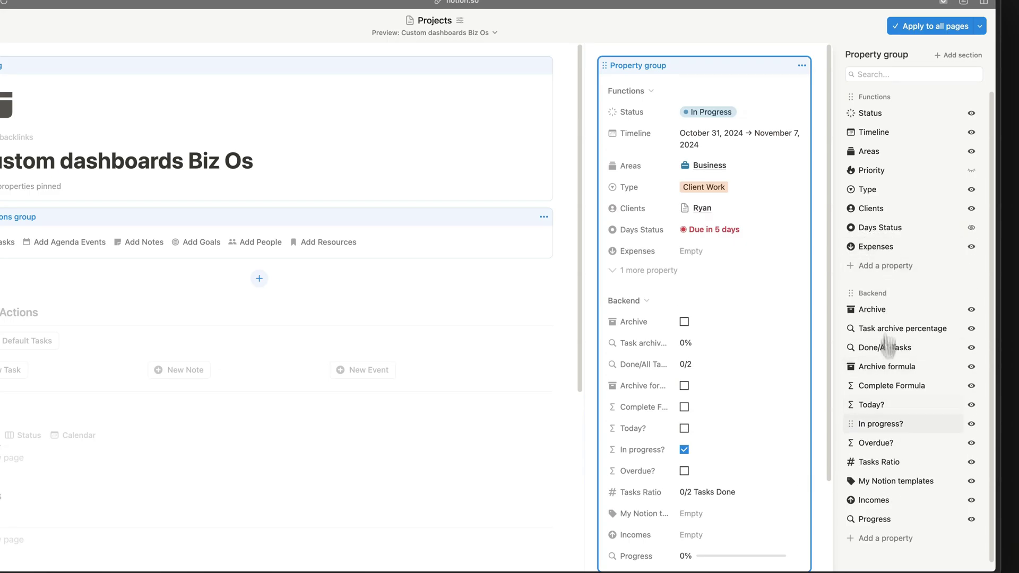
left_click_drag(873, 500, 871, 250)
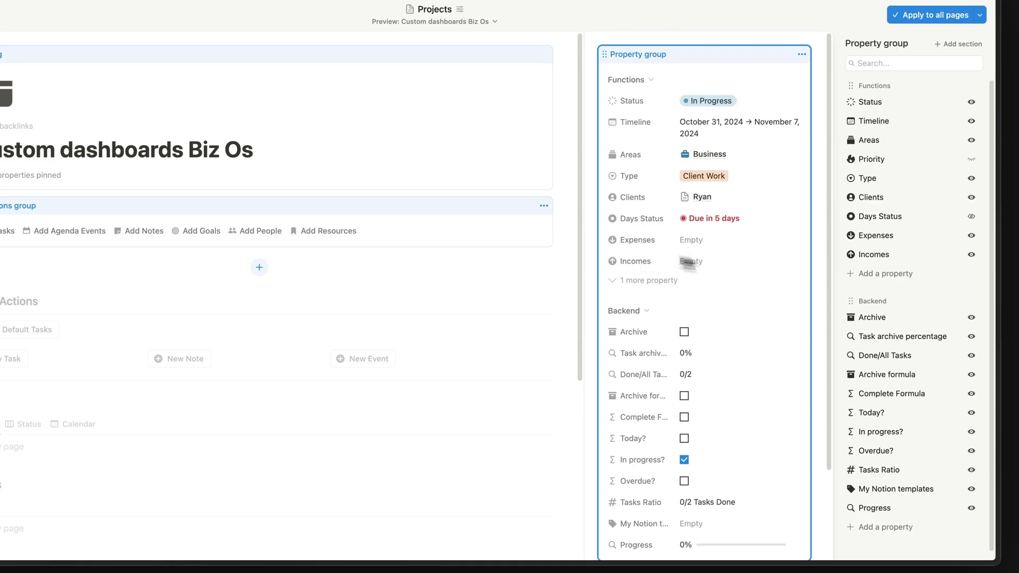
left_click_drag(915, 469, 897, 277)
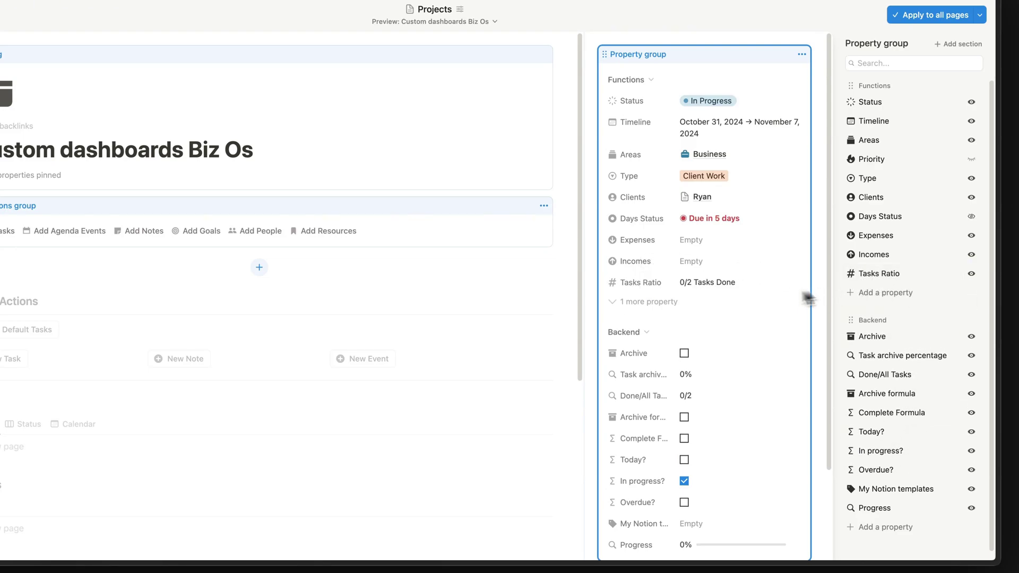
left_click_drag(915, 489, 900, 345)
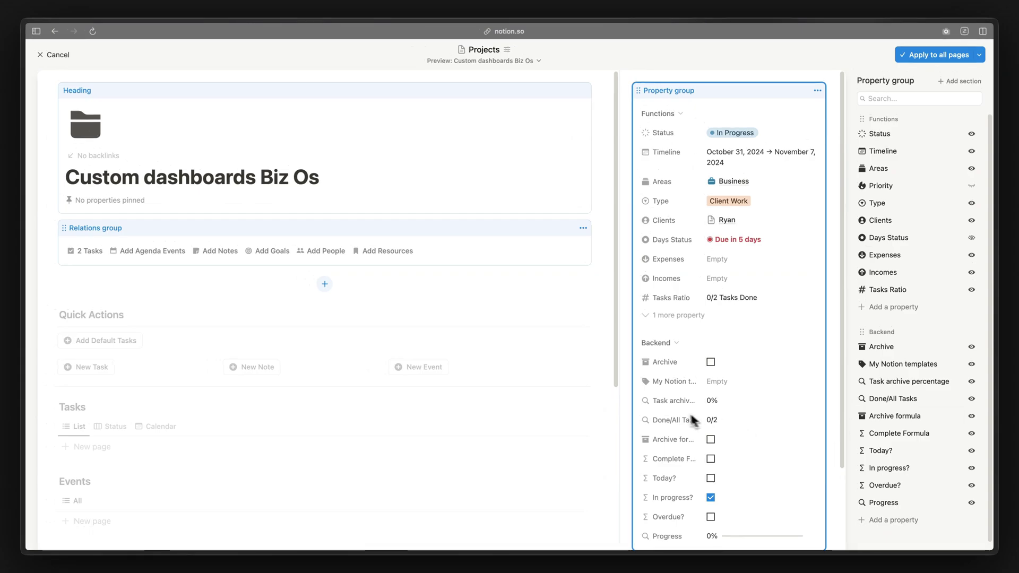
left_click_drag(897, 502, 888, 305)
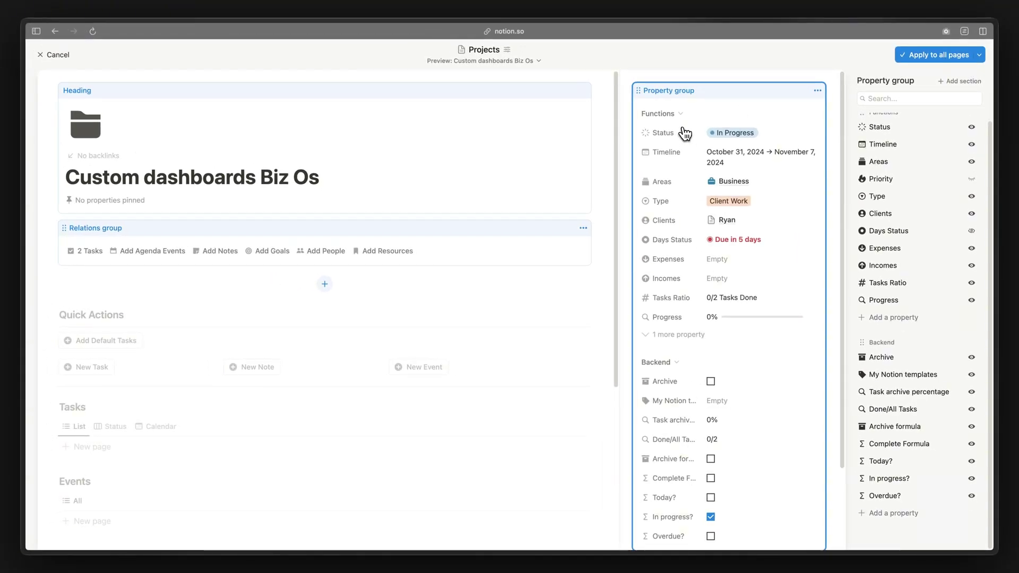
left_click(935, 56)
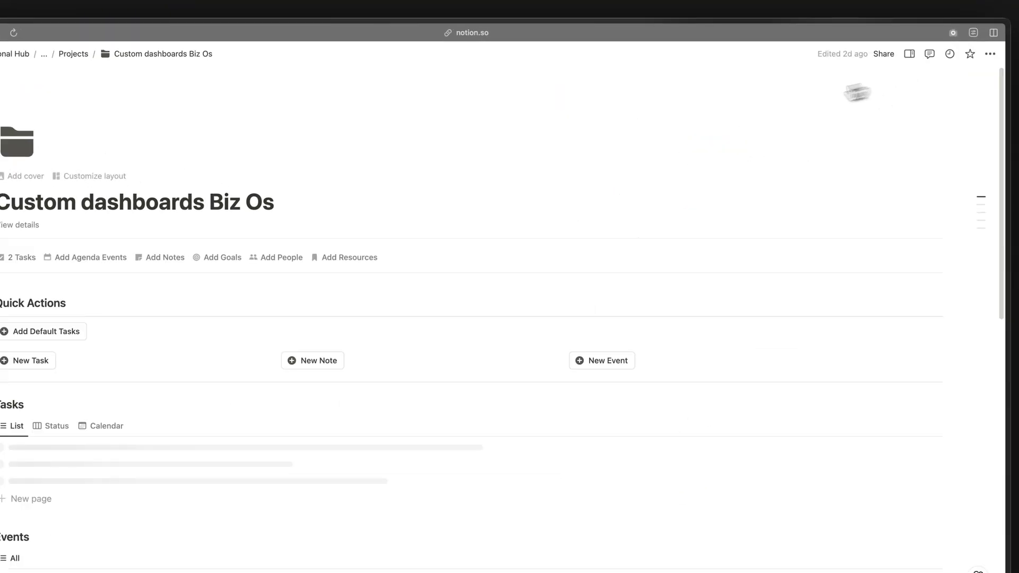
- Show the project's property details and collapse the Backend section
left_click(90, 225)
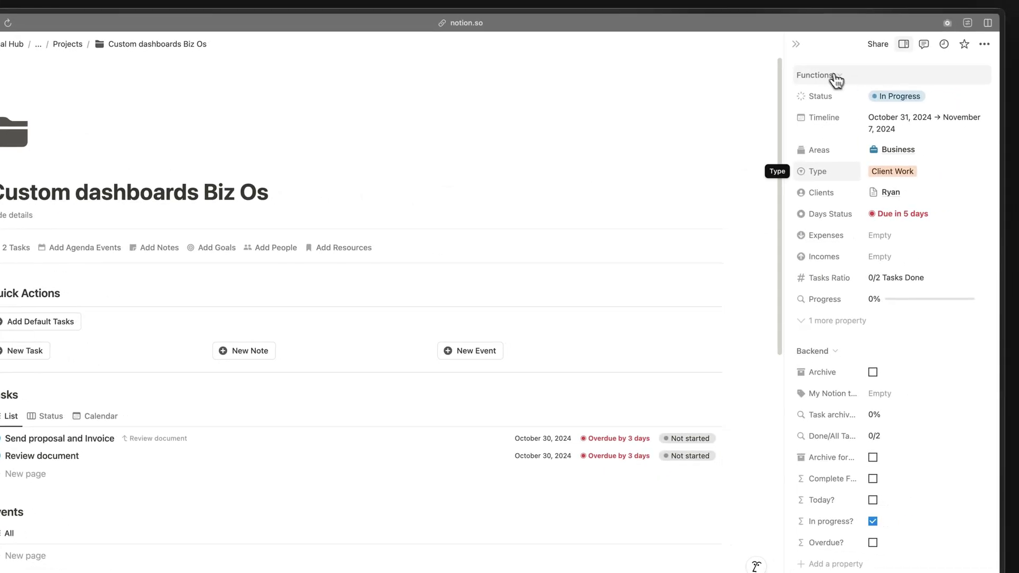
left_click(845, 352)
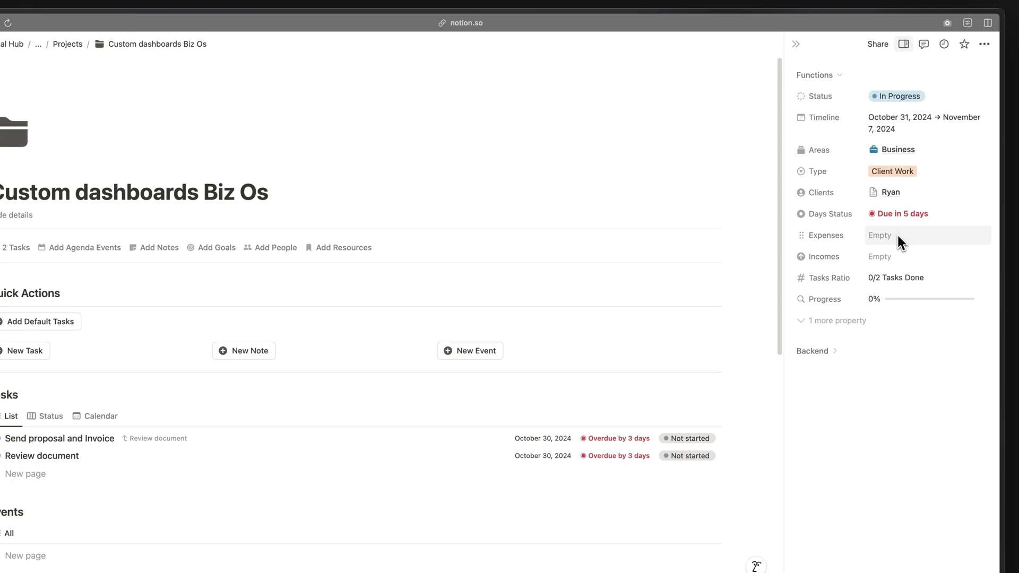
left_click(832, 359)
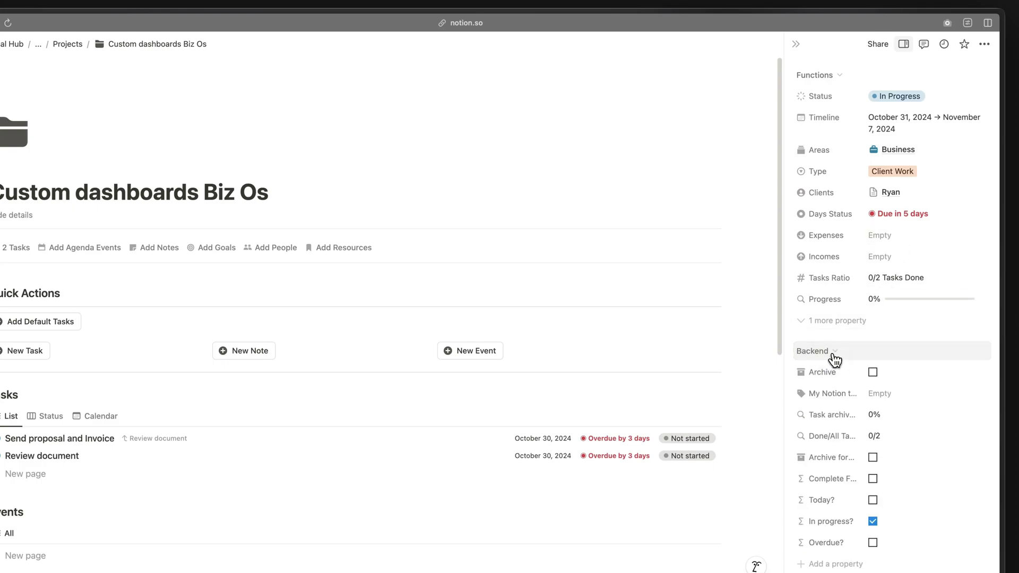
left_click(834, 359)
- Reveal the hidden property in the Functions section and hide it again, twice
left_click(820, 320)
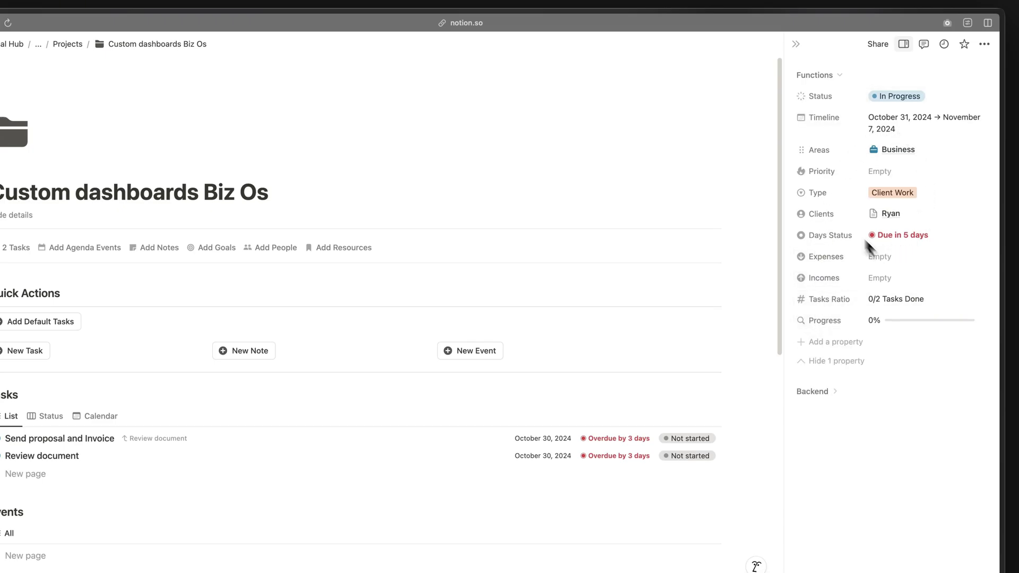
left_click(836, 361)
left_click(829, 321)
left_click(832, 361)
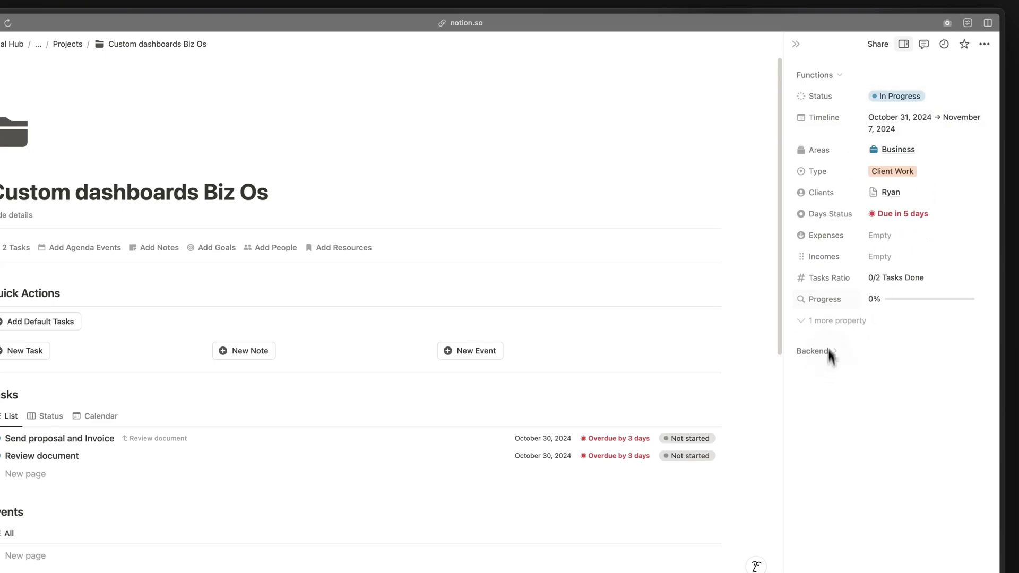
- Reopen the layout customization, set Days Status and Priority to Always show, and apply the layout to all pages
left_click(124, 168)
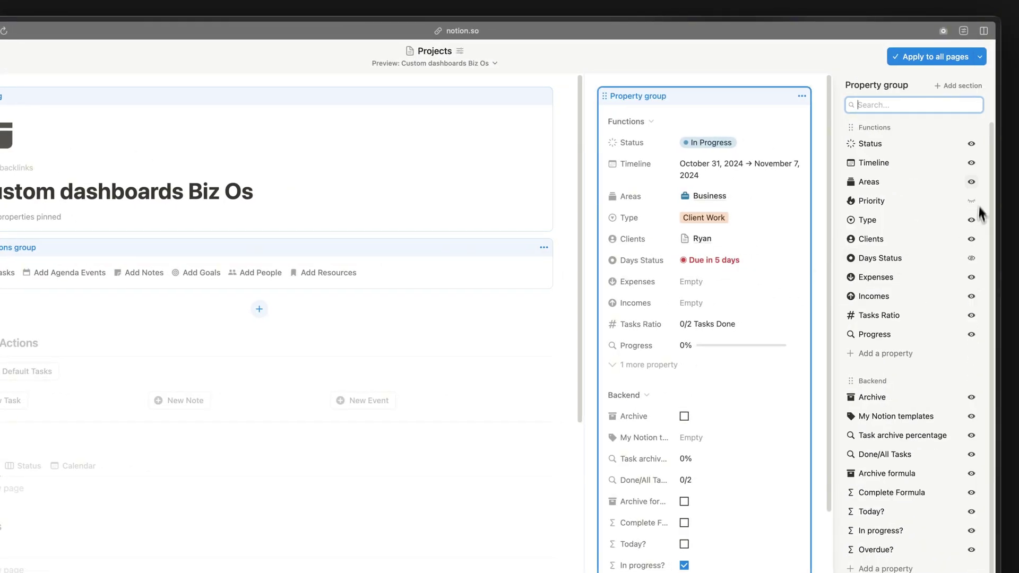
left_click(971, 259)
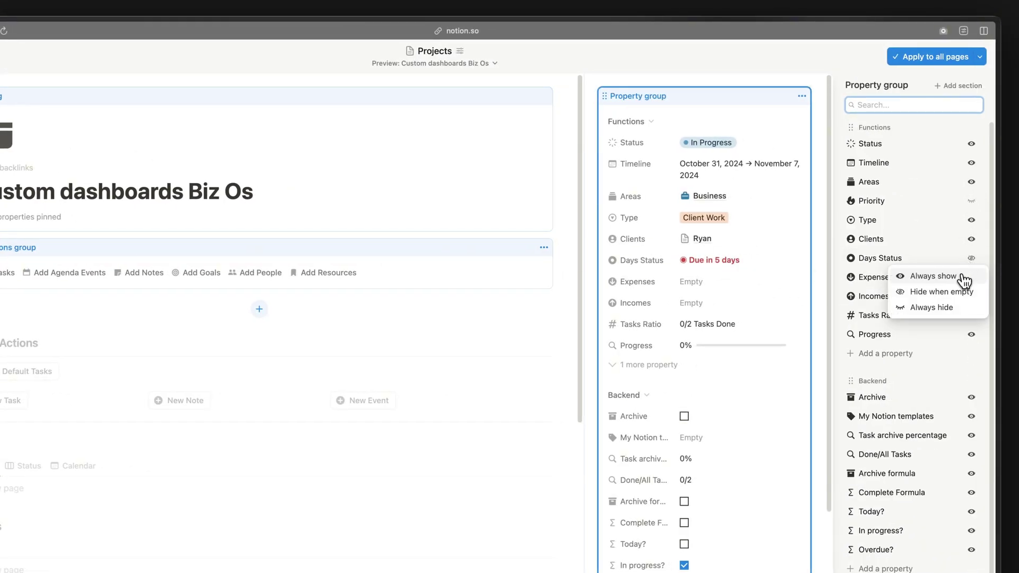
left_click(961, 277)
left_click(977, 202)
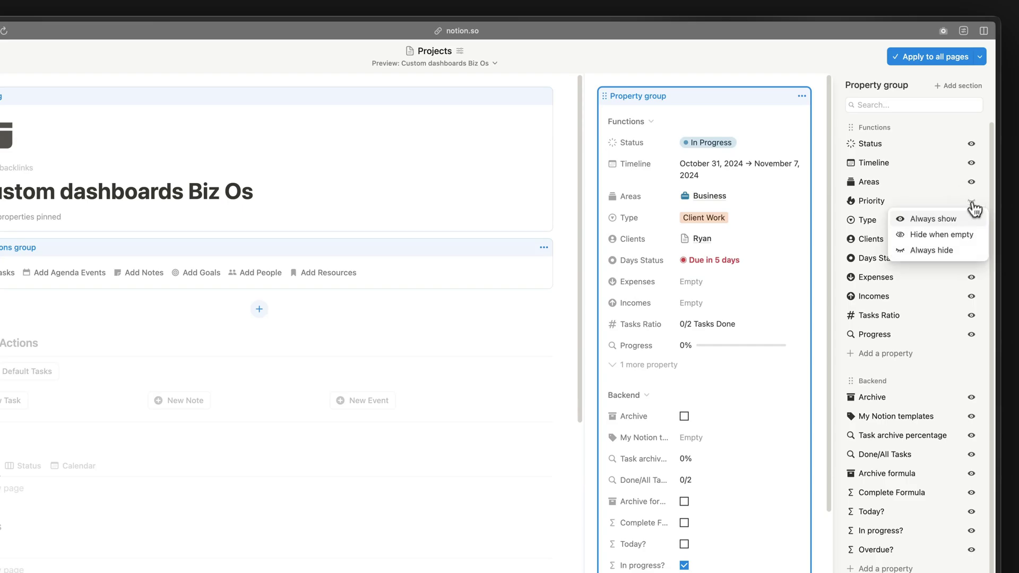
left_click(969, 220)
left_click(894, 63)
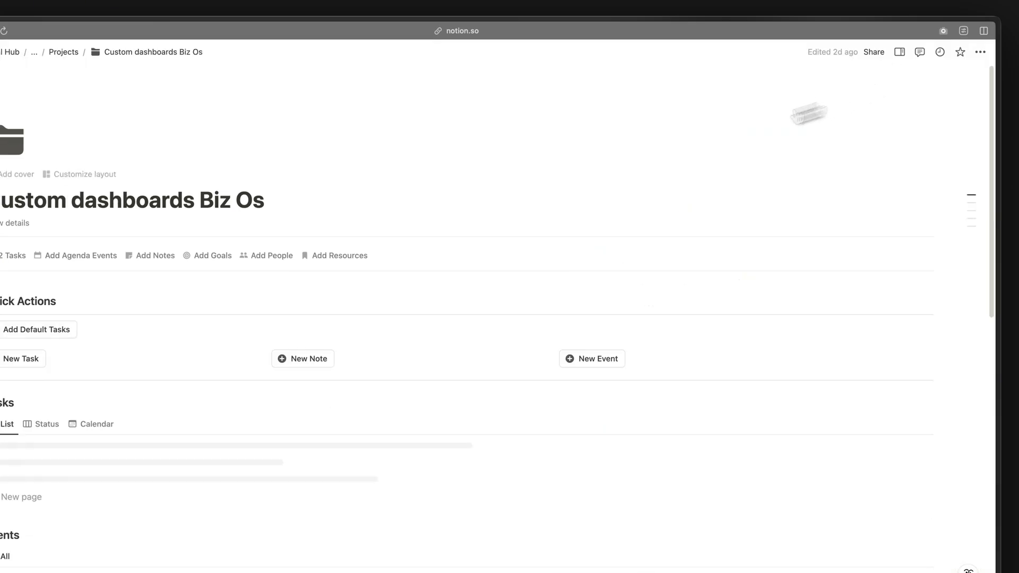
- Show the project's property details, and expand and collapse the Backend section to check its properties
left_click(103, 216)
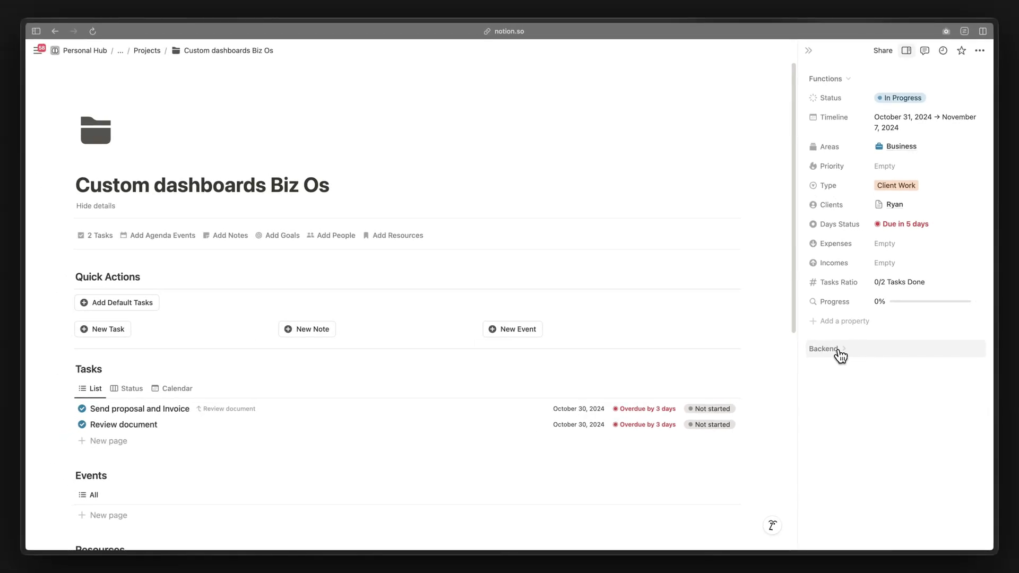
left_click(840, 352)
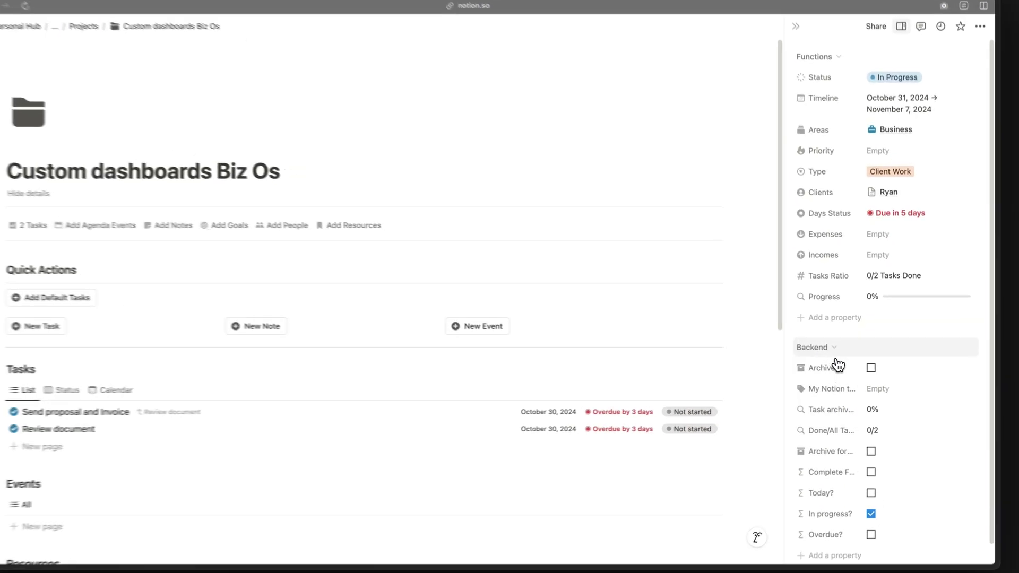
left_click(832, 348)
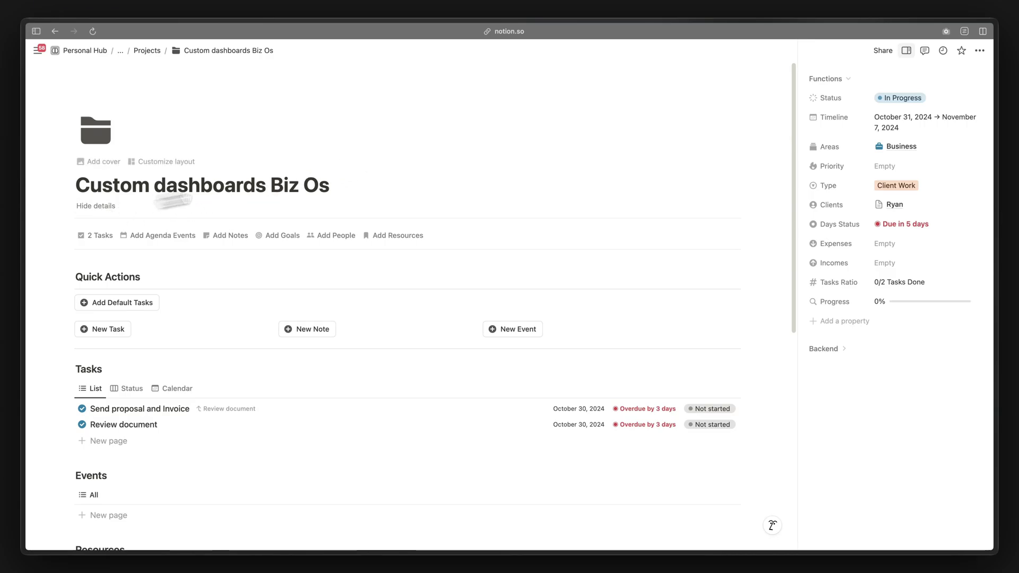
- Reopen the layout customization and move the property group from the side panel to the main page below the relations group
left_click(166, 161)
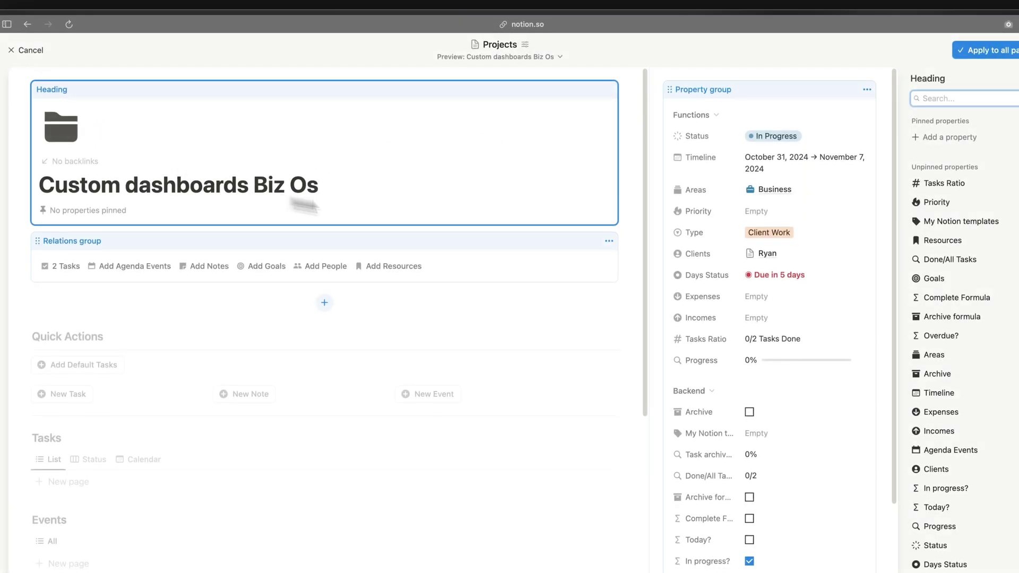
left_click(733, 235)
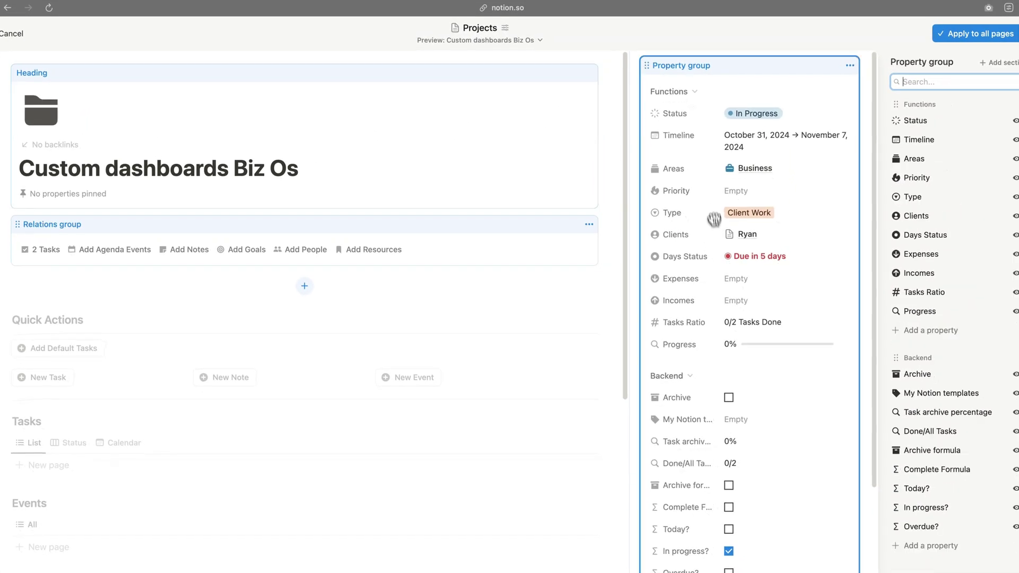
left_click_drag(715, 229, 476, 214)
left_click_drag(375, 214, 343, 195)
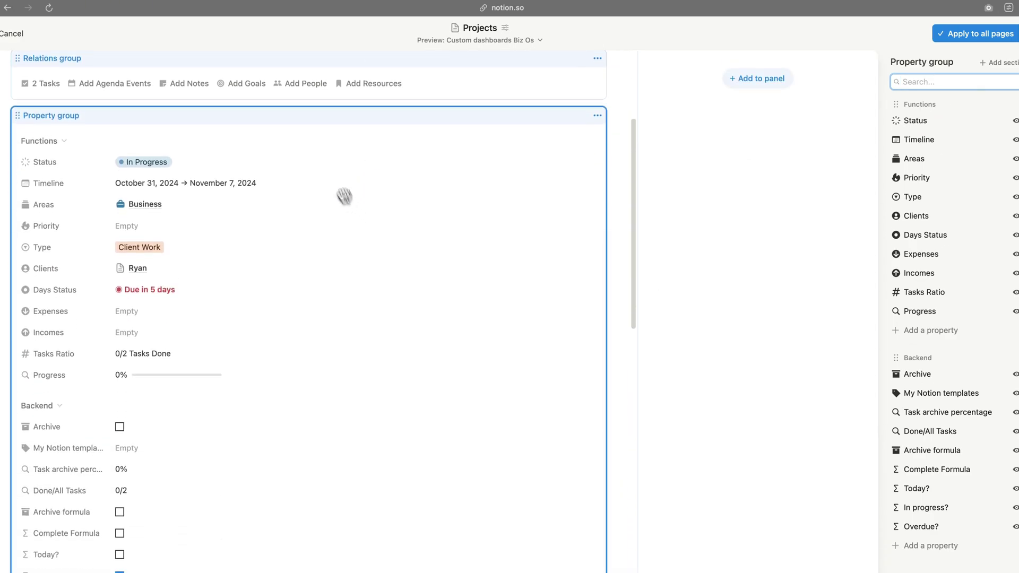
- Place the relations group below the property group and apply the layout to all pages
left_click(325, 98)
left_click_drag(326, 98, 369, 459)
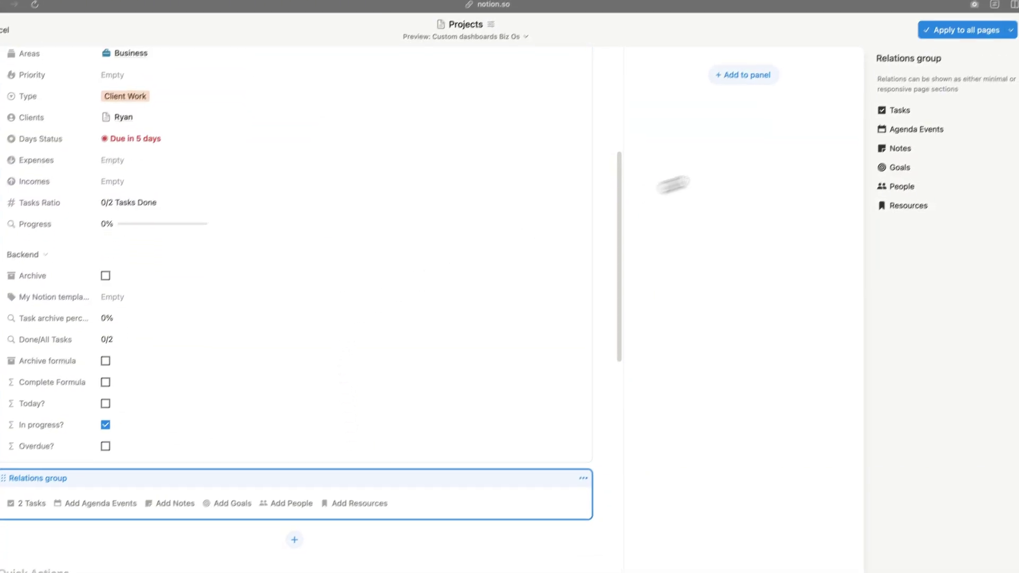
left_click(942, 29)
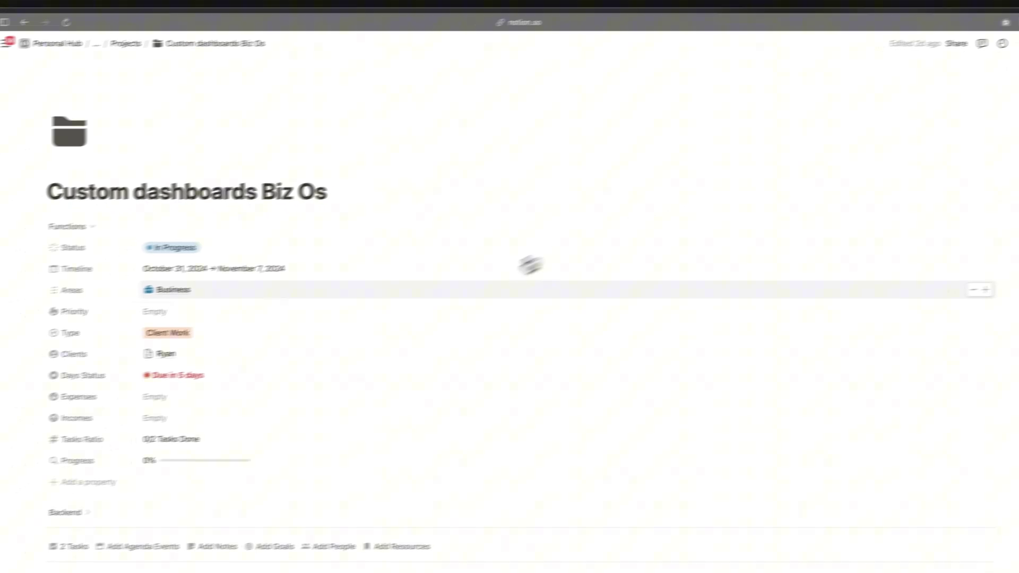
scroll(529, 264, "down", 5)
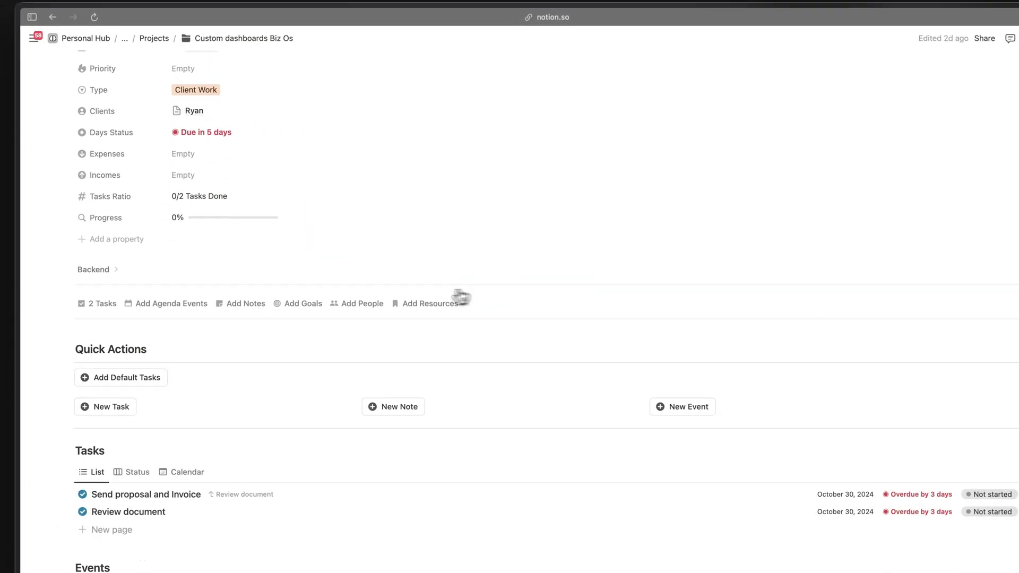
scroll(460, 296, "up", 6)
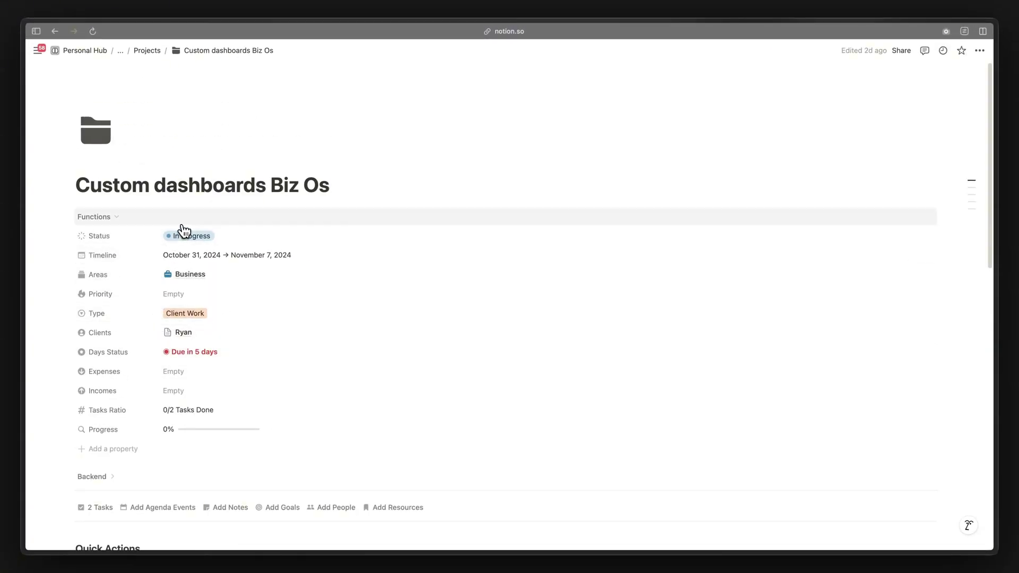
- Expand the Backend section to check its properties and collapse it again
left_click(113, 477)
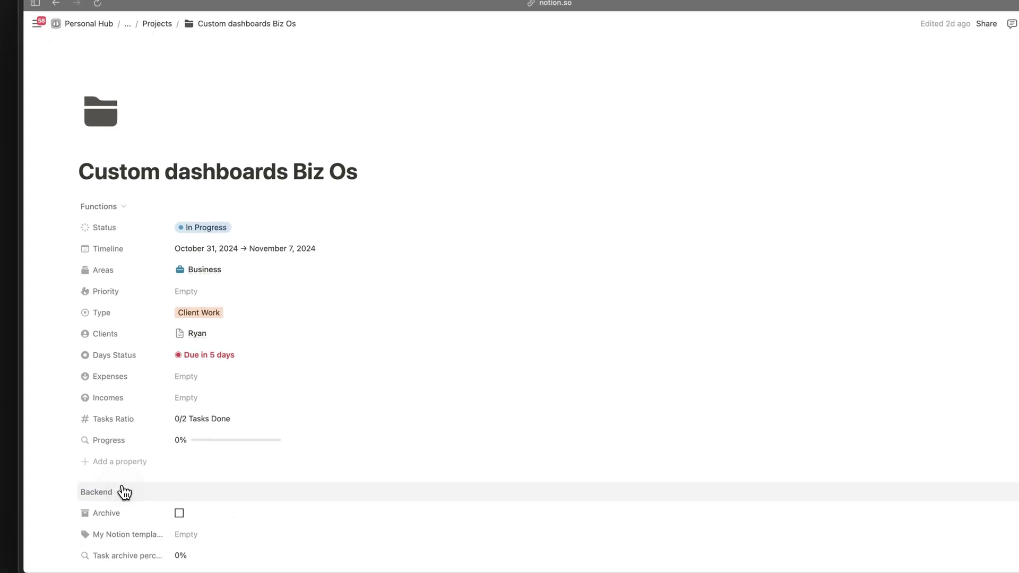
scroll(125, 486, "down", 2)
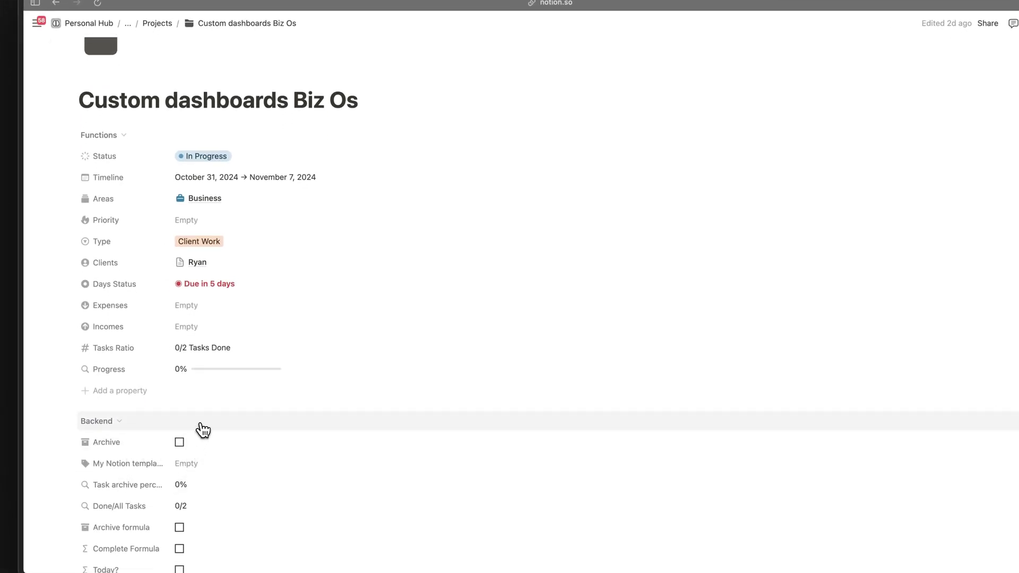
left_click(201, 429)
scroll(207, 212, "up", 1)
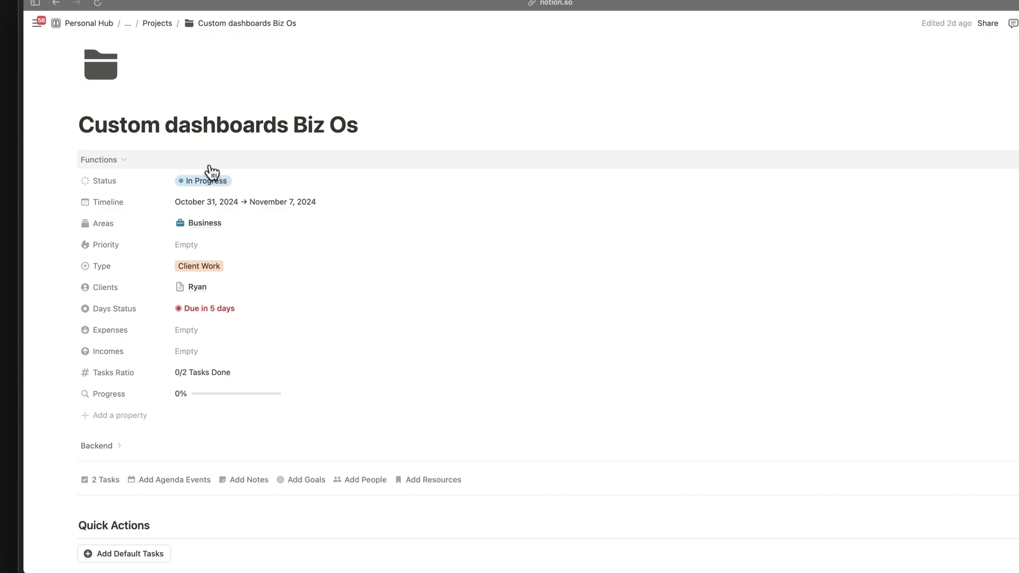
- Reopen the layout customization and move the property group from the main page into the side panel
left_click(159, 100)
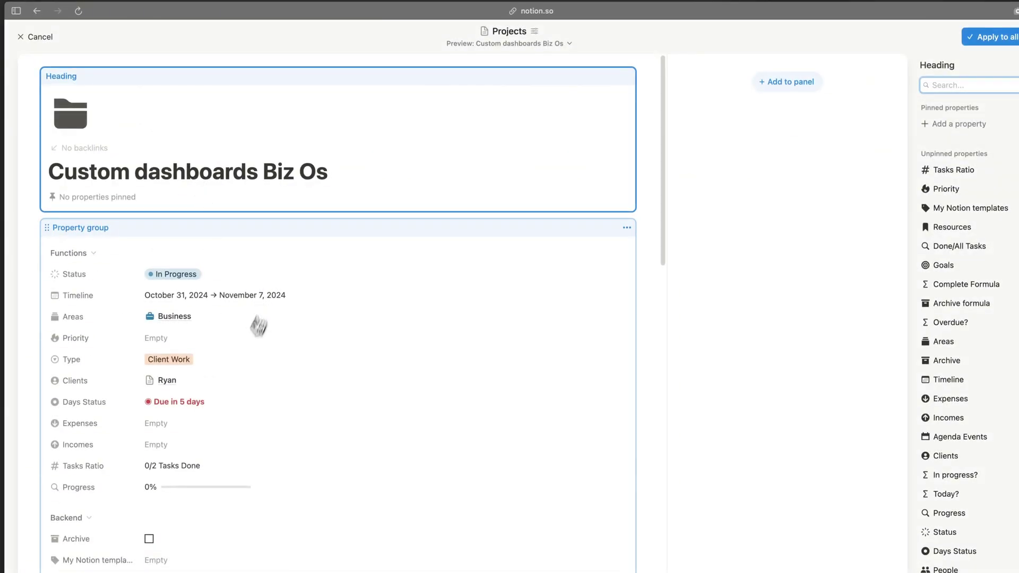
left_click_drag(313, 370, 754, 194)
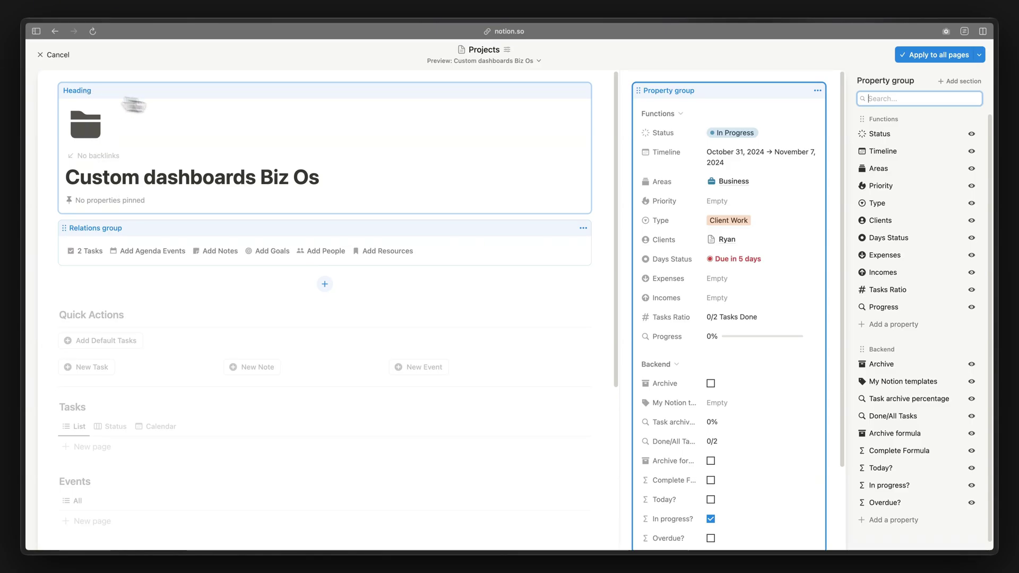
- Pin the Status, Timeline, Days Status and Areas properties to the page heading
left_click(229, 123)
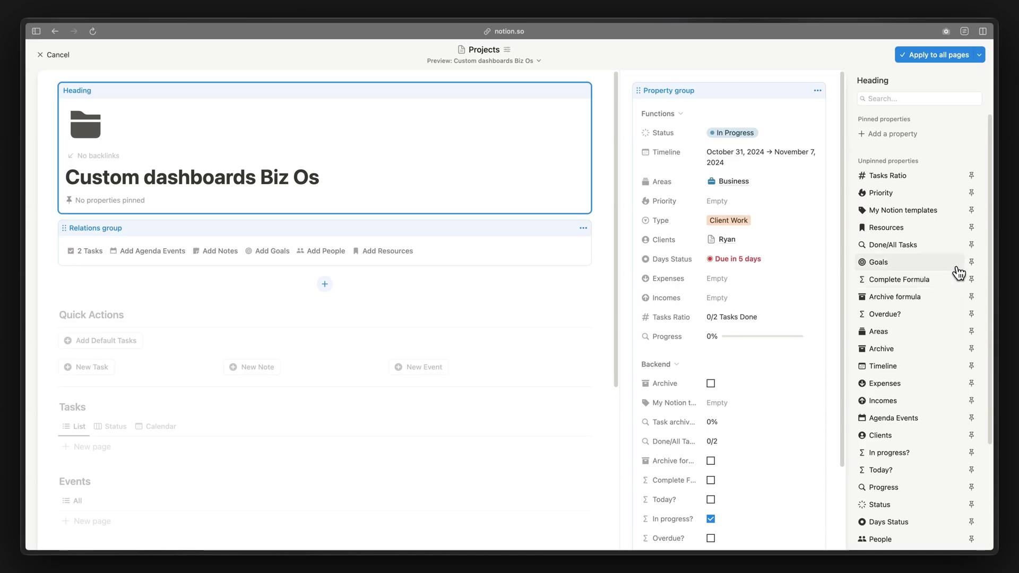
scroll(957, 324, "down", 1)
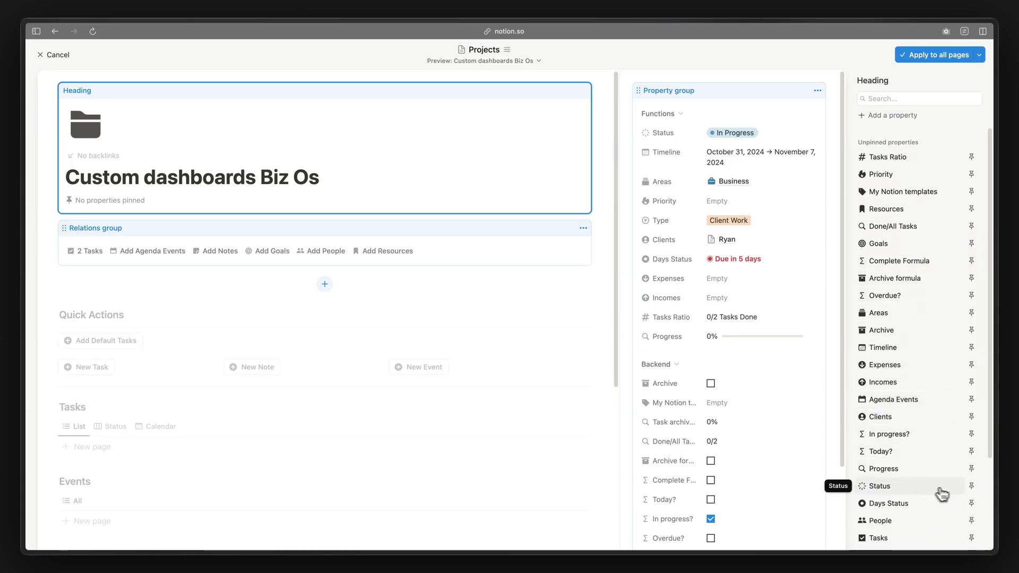
left_click(972, 485)
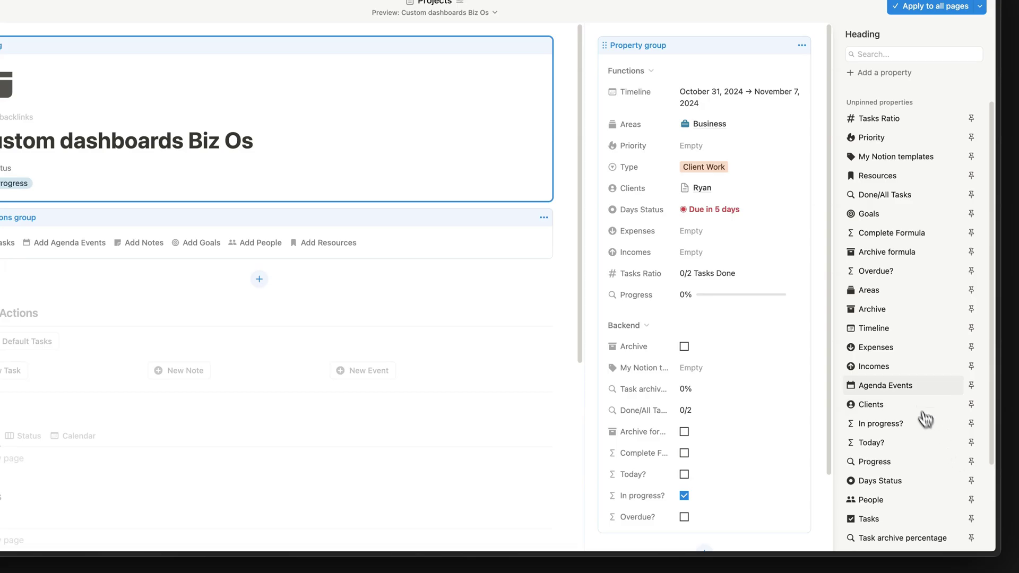
left_click(971, 328)
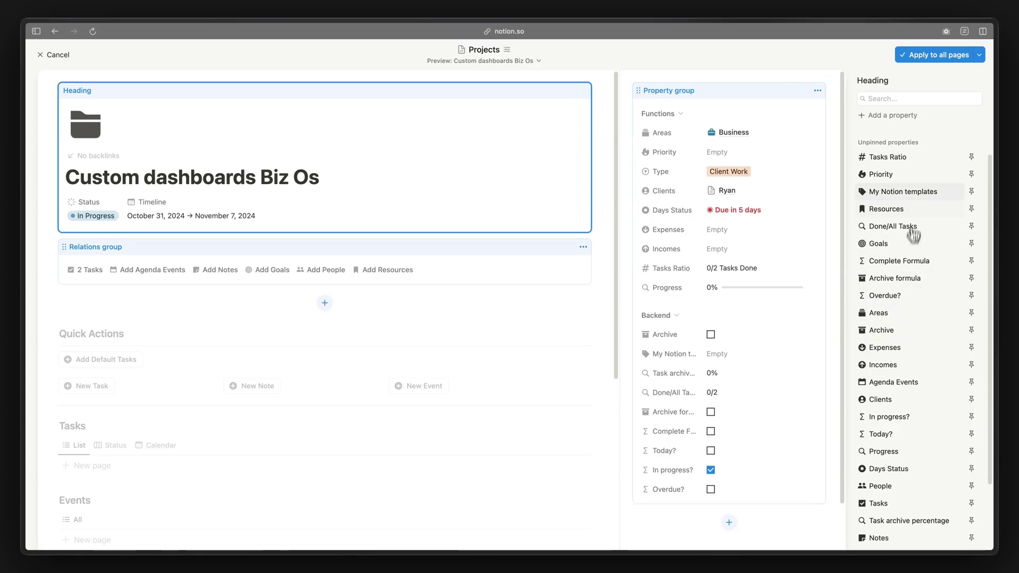
scroll(925, 225, "down", 2)
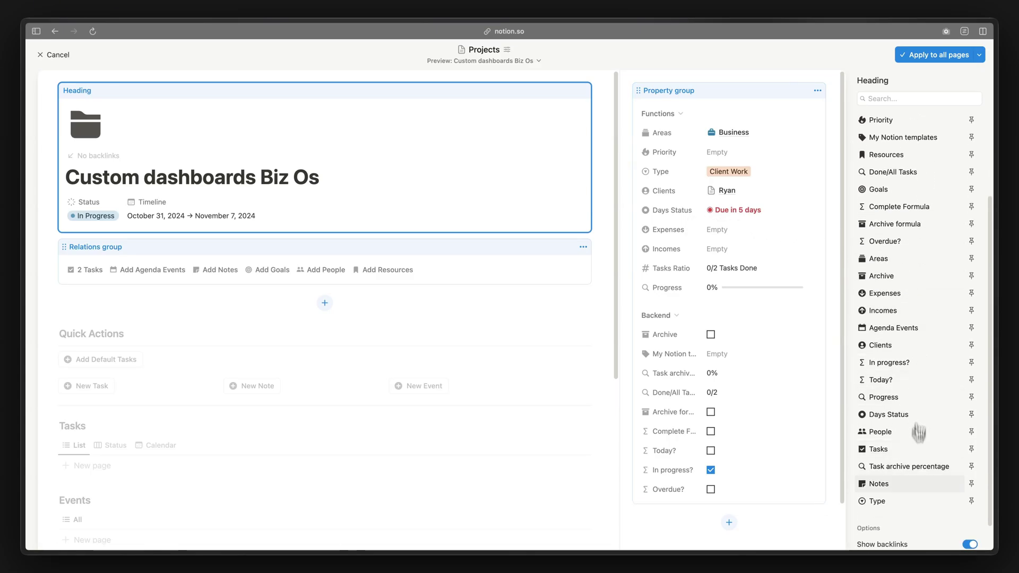
left_click(971, 414)
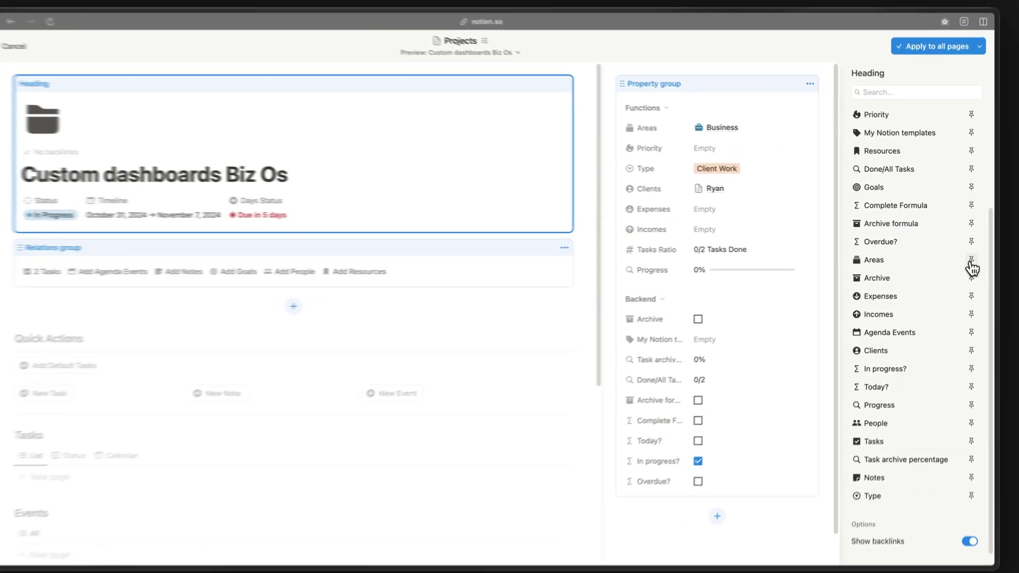
left_click(971, 261)
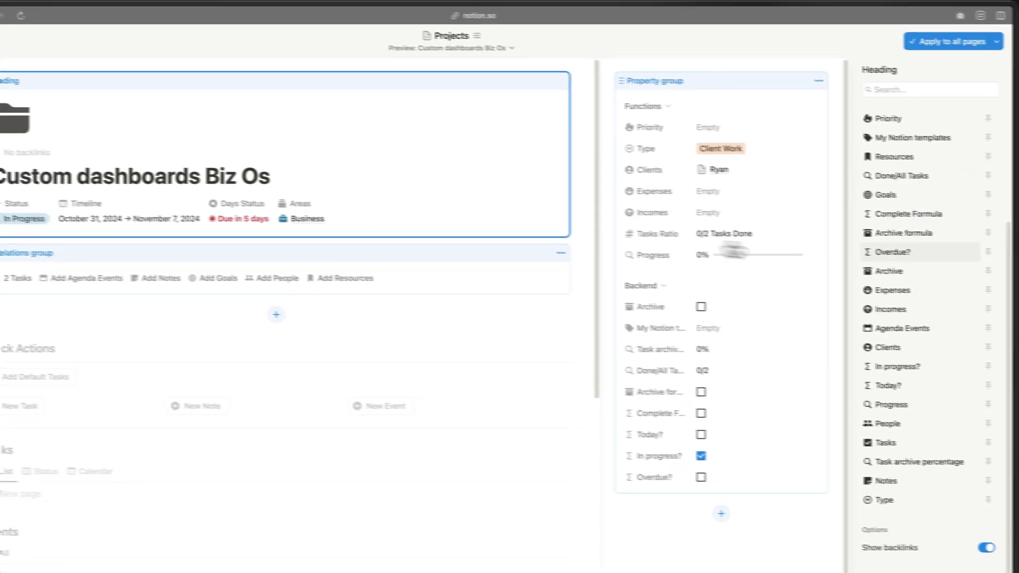
- Unpin Timeline from the heading and pin Tasks Ratio in its place
scroll(907, 350, "up", 3)
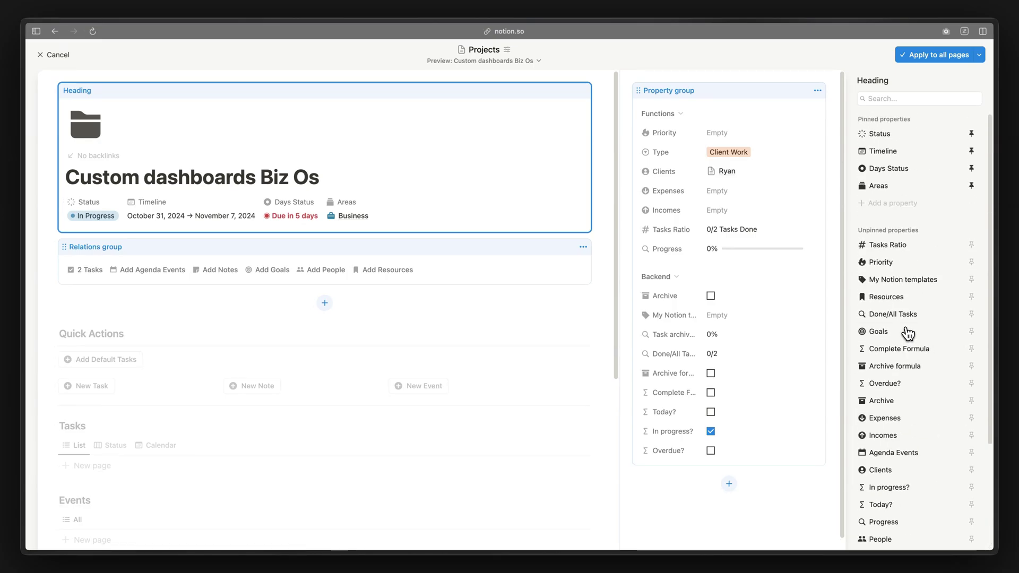
left_click(971, 151)
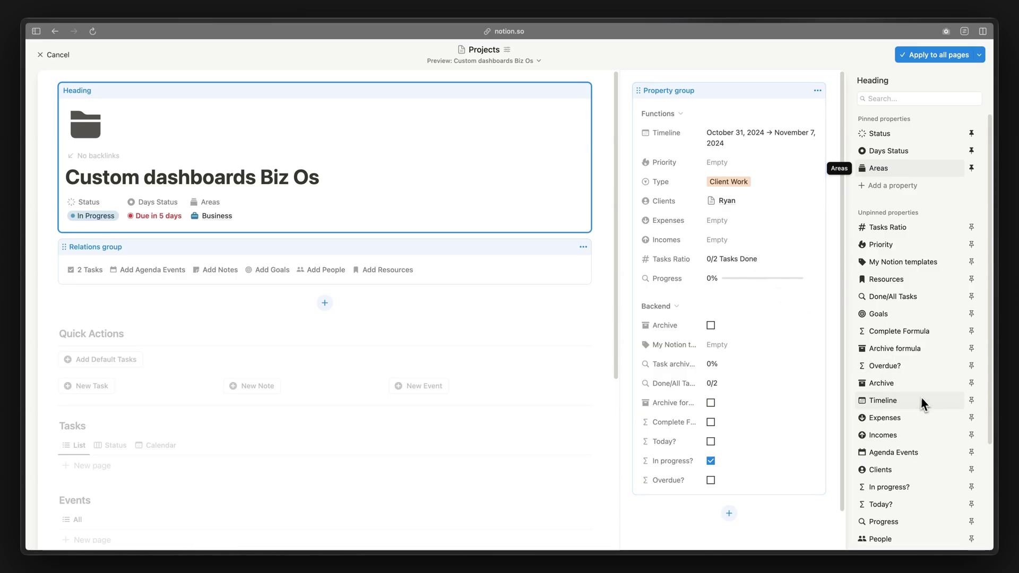
scroll(926, 404, "down", 2)
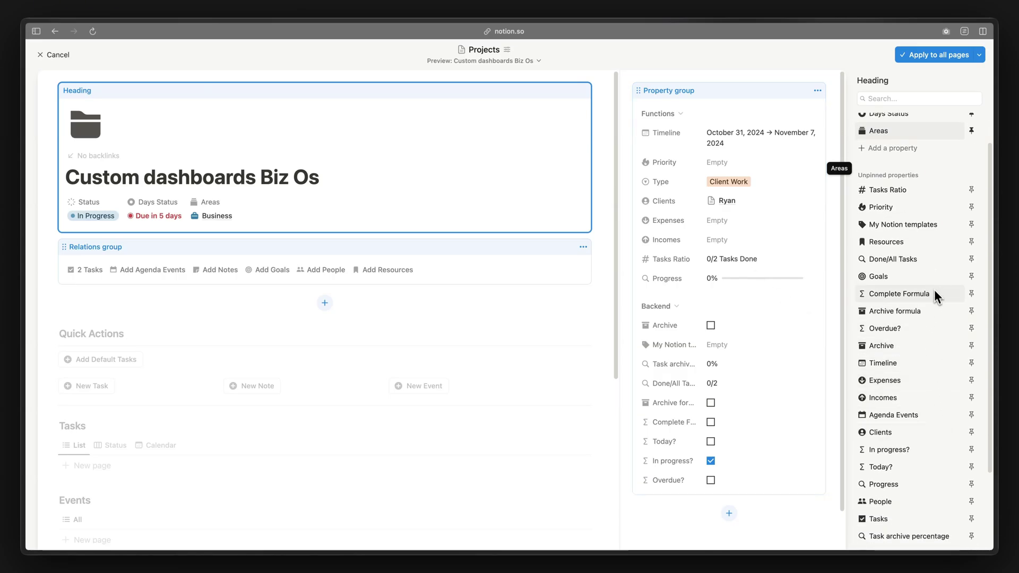
scroll(955, 302, "up", 2)
left_click(971, 215)
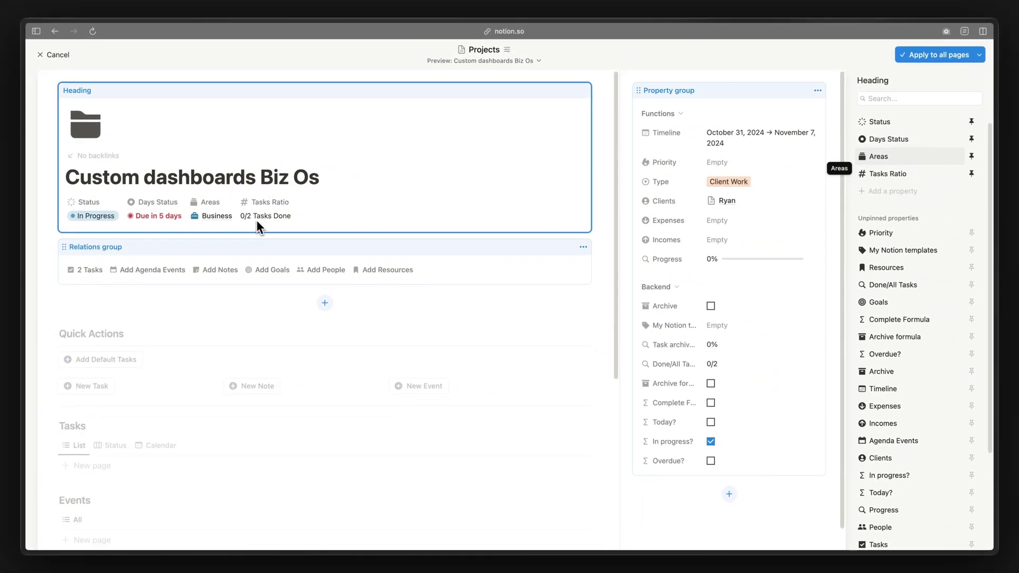
scroll(884, 239, "up", 1)
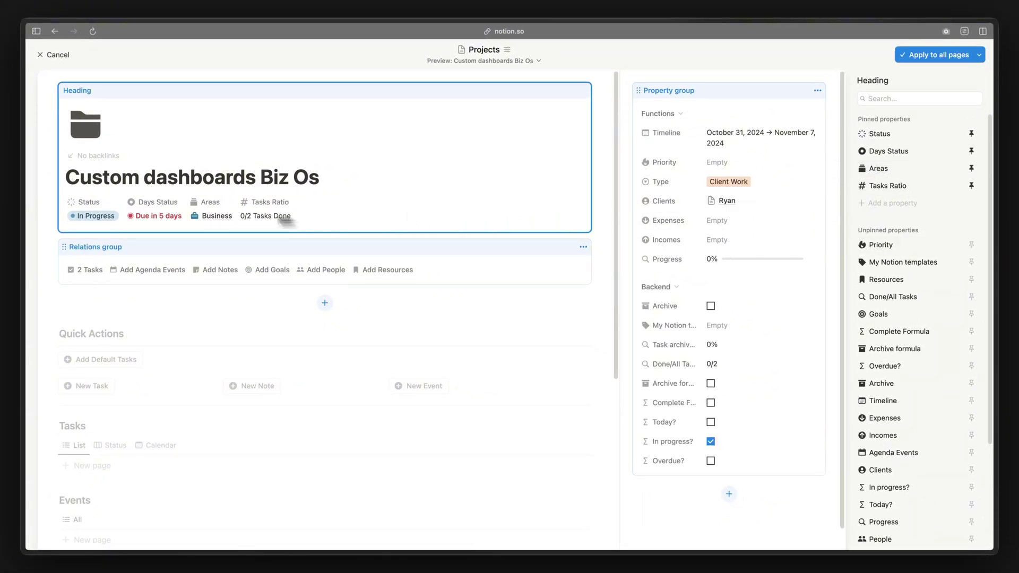
- Reorder the pinned properties to Areas, Tasks Ratio, Days Status, Status and apply the layout to all pages
left_click_drag(871, 188, 873, 179)
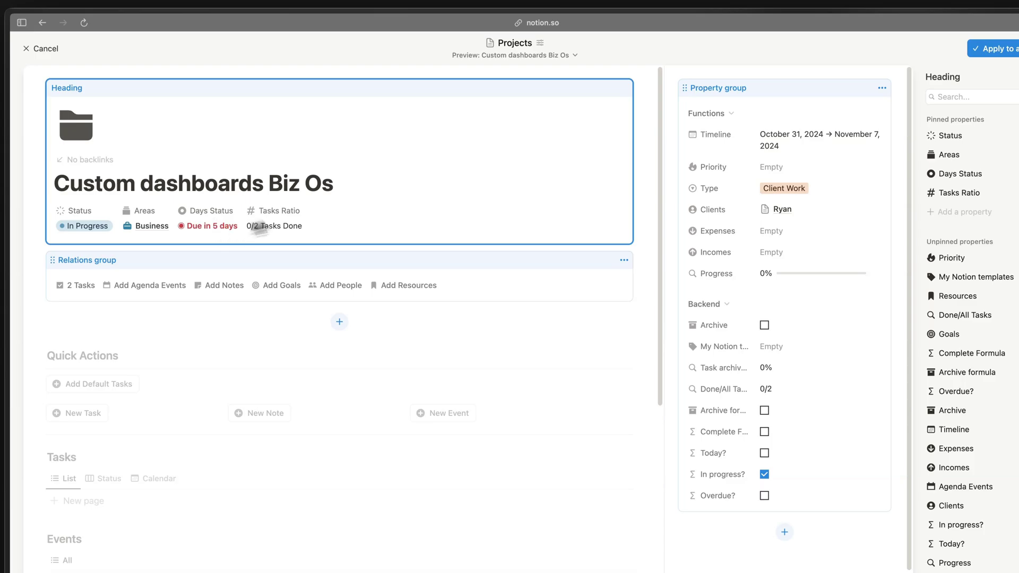
left_click_drag(1008, 161, 1012, 149)
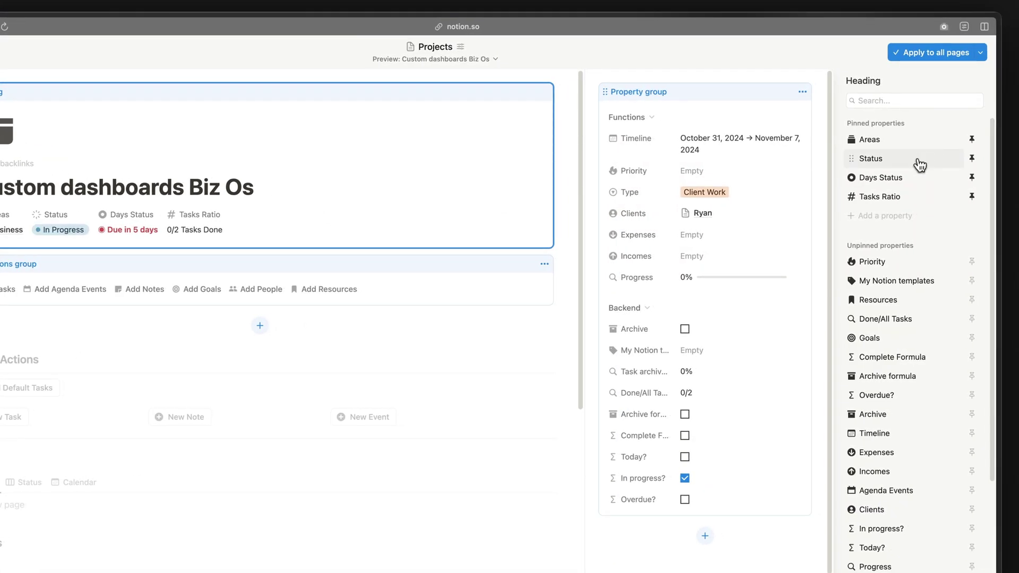
mouse_move(920, 165)
left_mouse_down()
mouse_move(911, 200)
mouse_move(908, 172)
left_mouse_up()
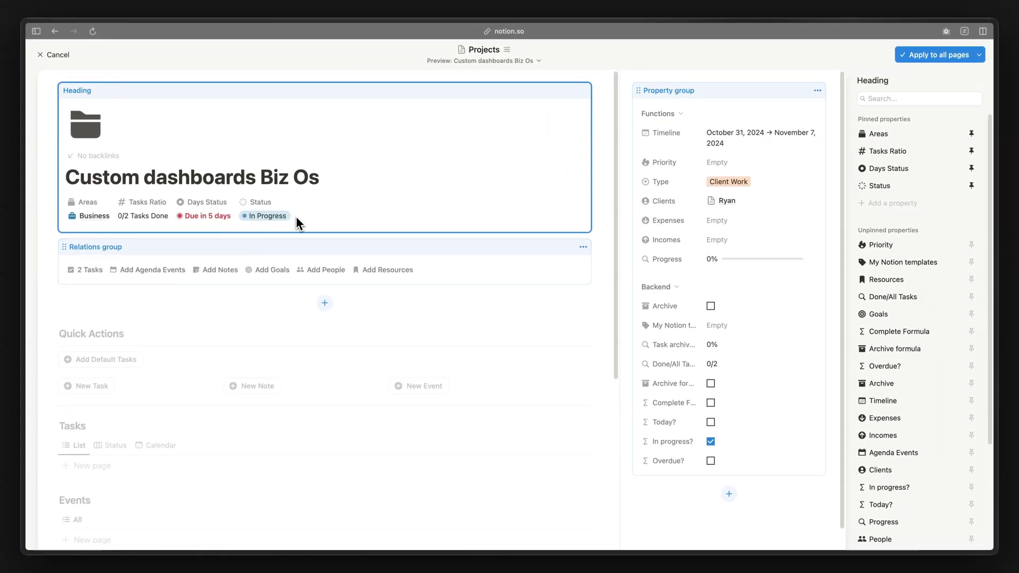
left_click(917, 57)
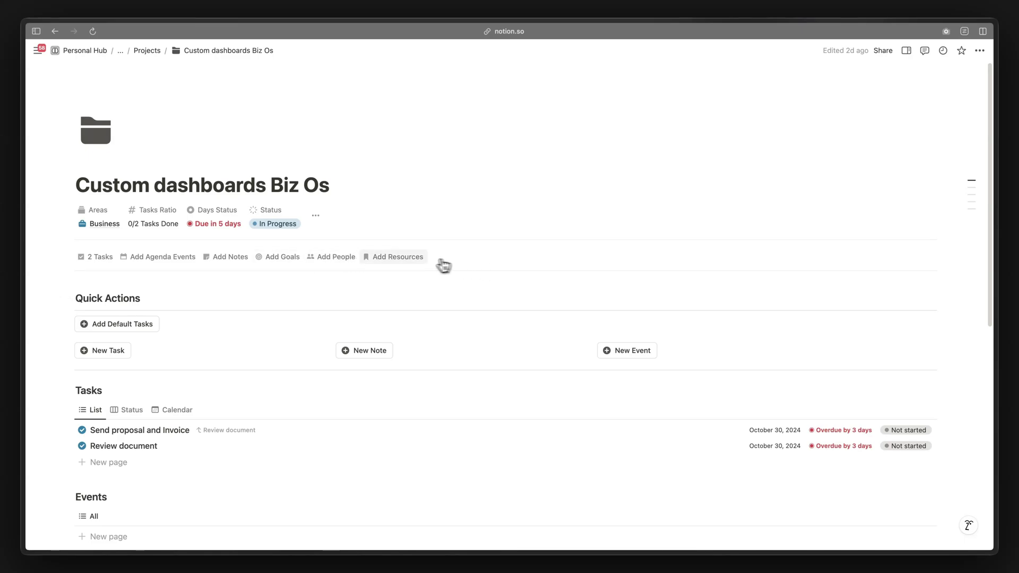
- Show the project's remaining property details in the side panel and close them again
left_click(314, 216)
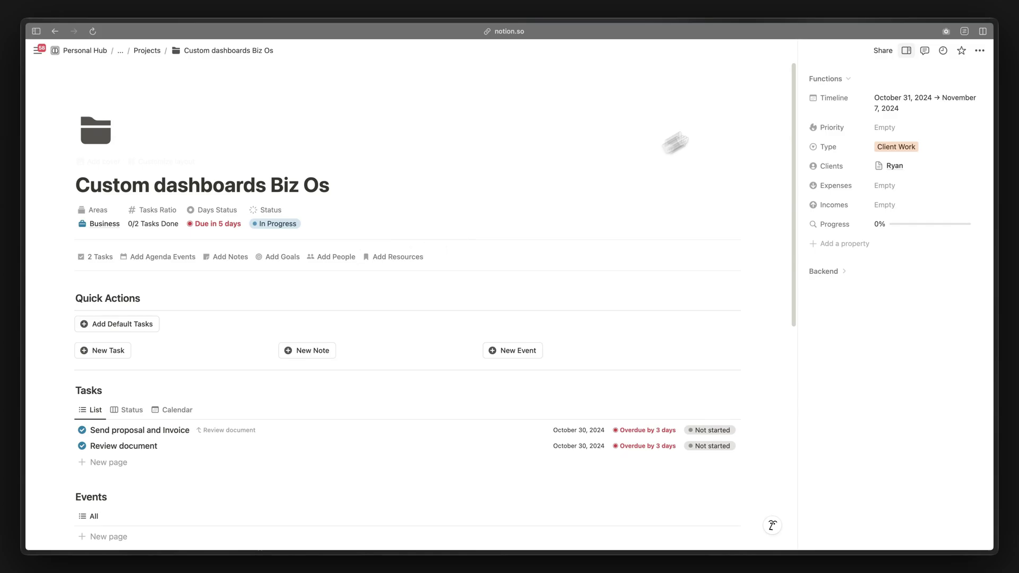
left_click(809, 52)
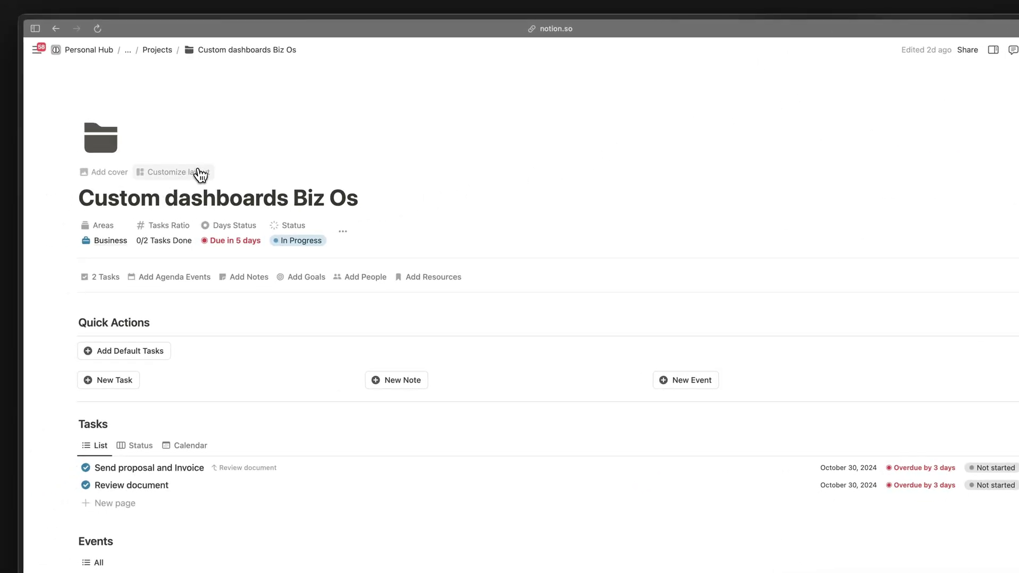
- Add the Timeline property to the layout as its own section above the relations group and apply the layout to all pages
left_click(200, 173)
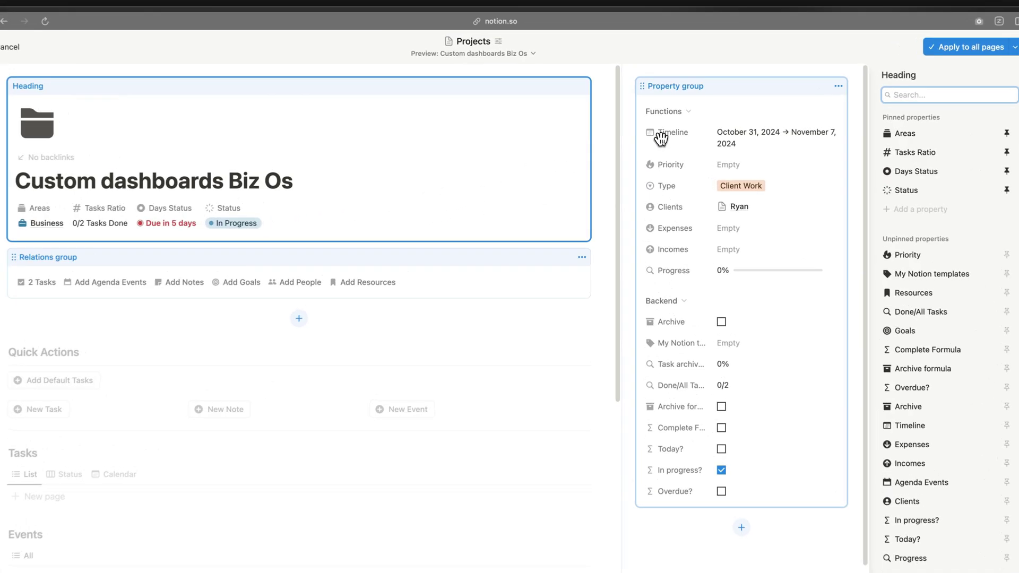
left_click(660, 139)
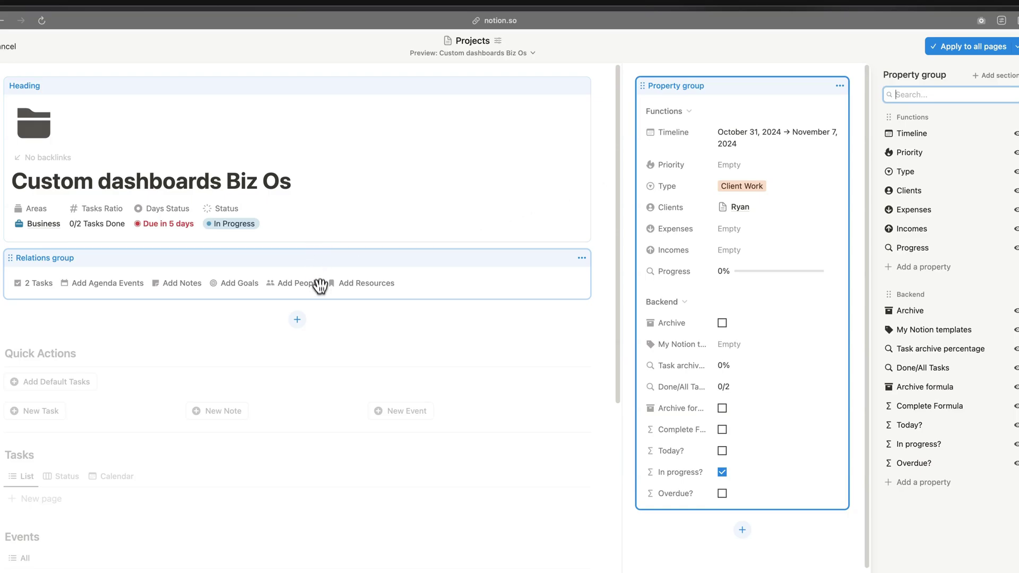
left_click(555, 329)
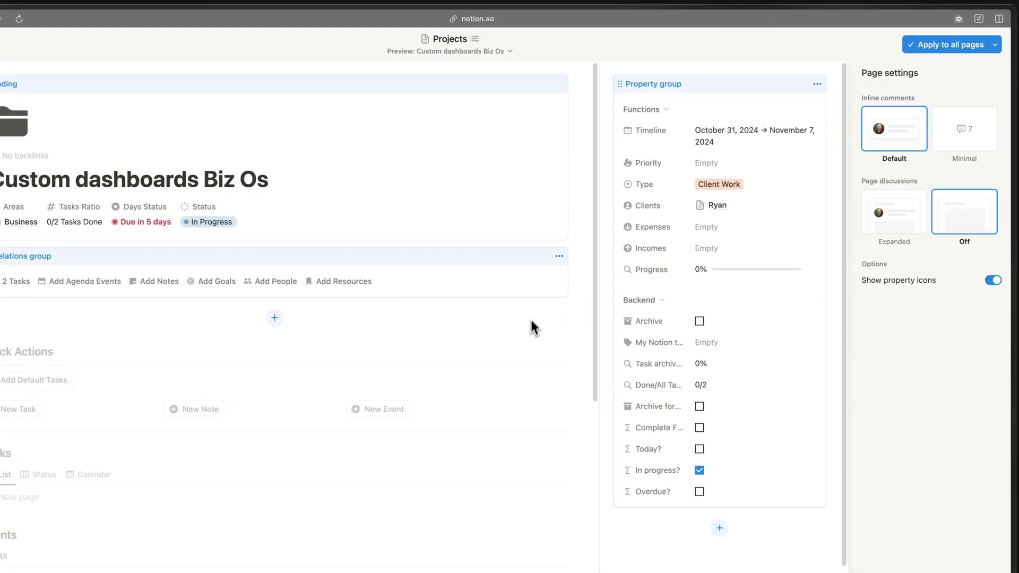
left_click(637, 223)
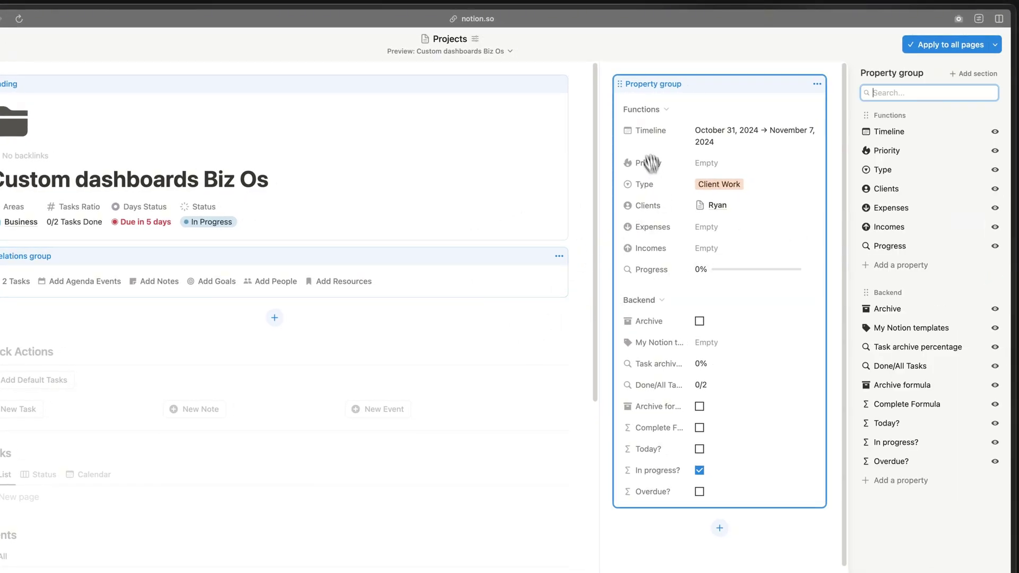
left_click(892, 133)
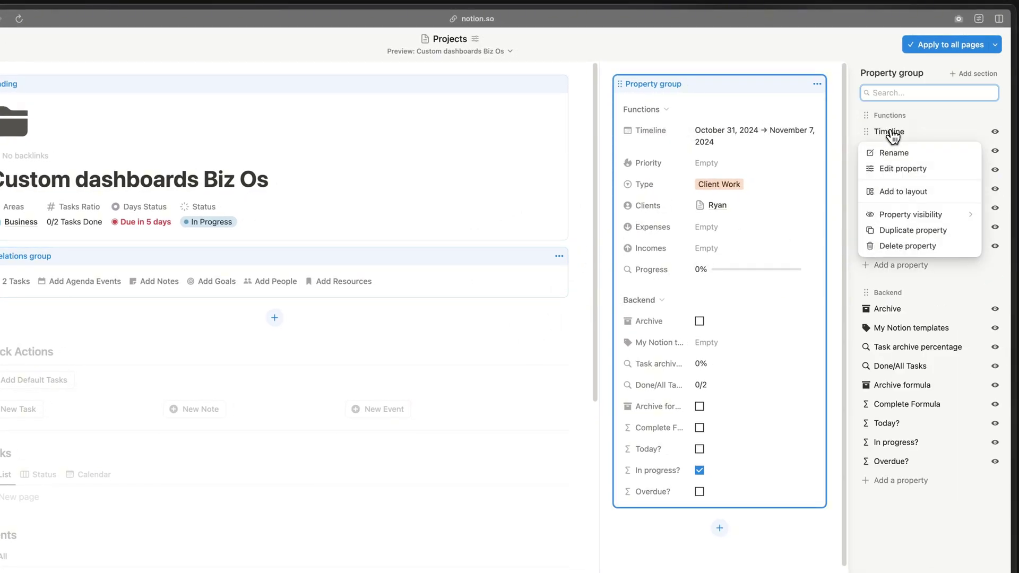
left_click(903, 191)
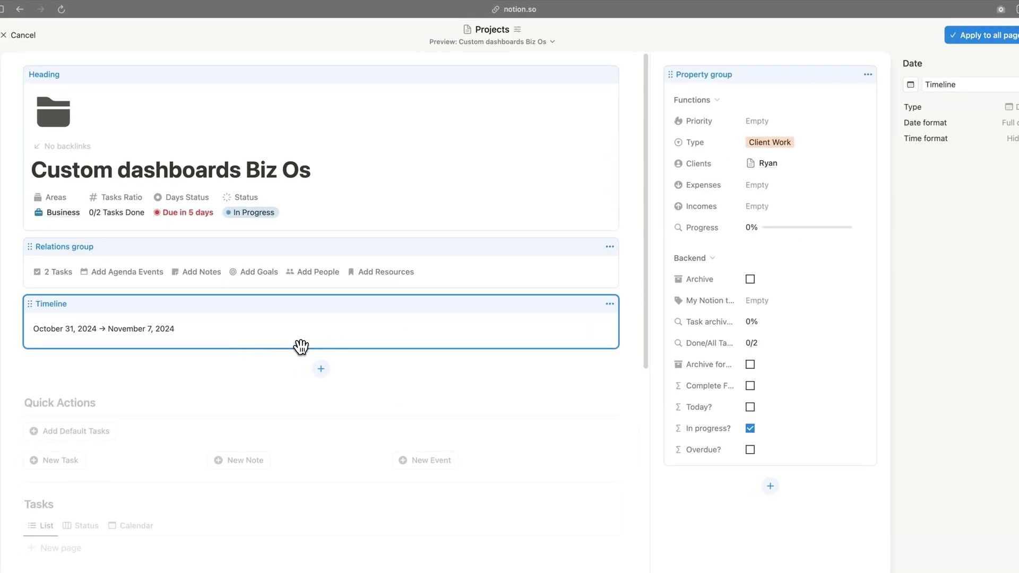
left_click_drag(298, 346, 296, 280)
left_click(990, 35)
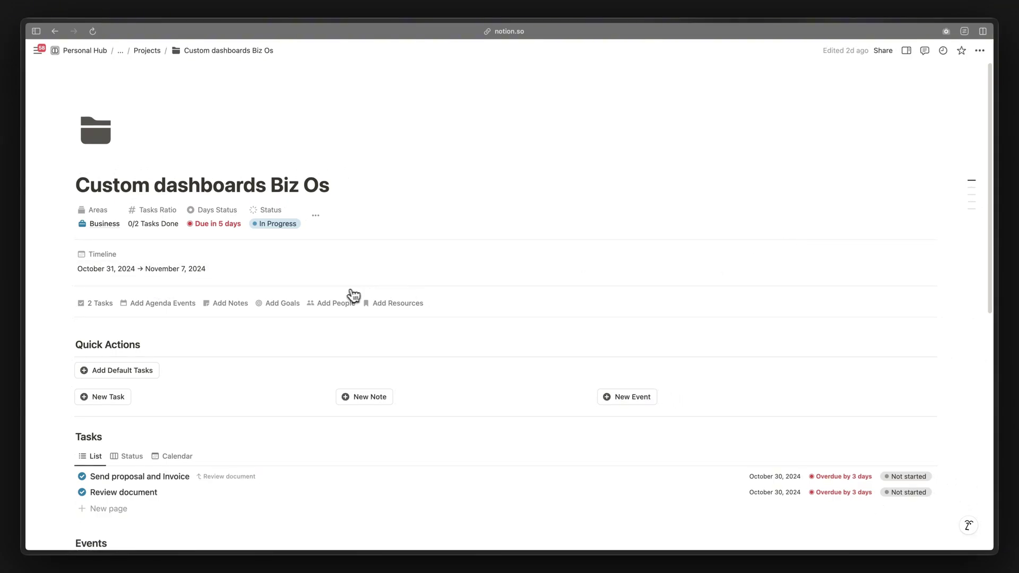
- Reopen the layout customization and add the relations group to the property group's Functions section
left_click(167, 159)
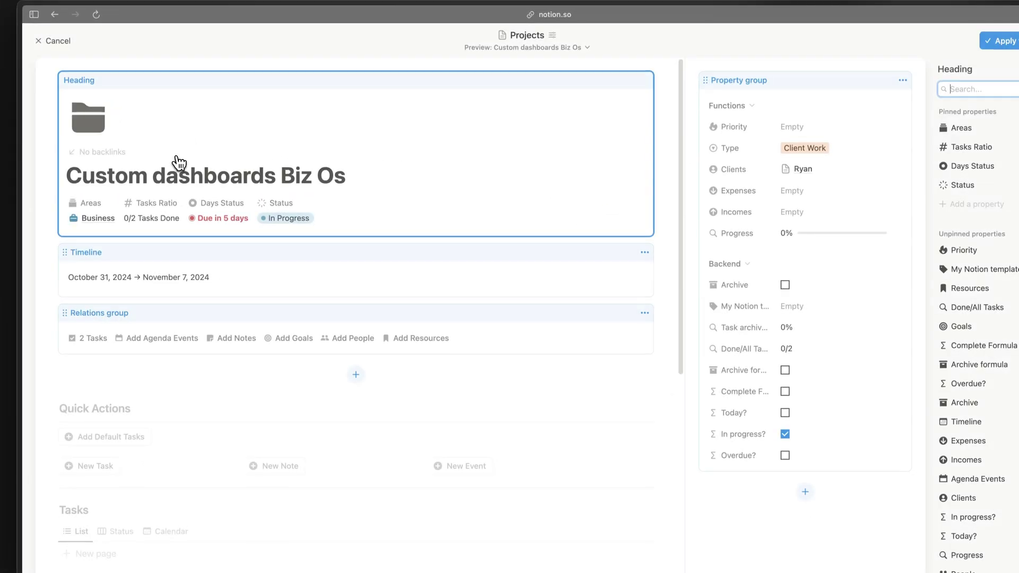
left_click(306, 329)
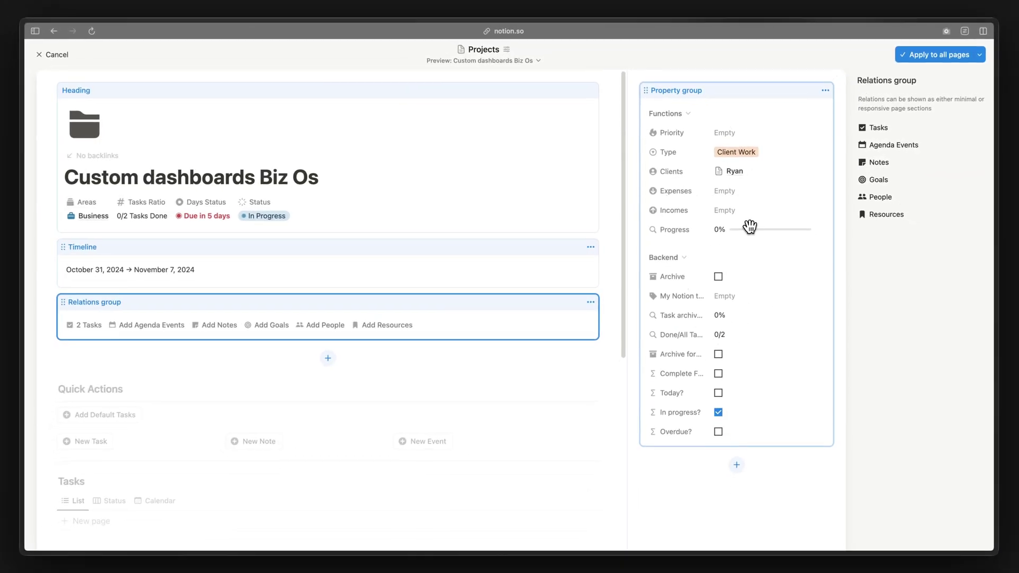
left_click(591, 303)
mouse_move(588, 328)
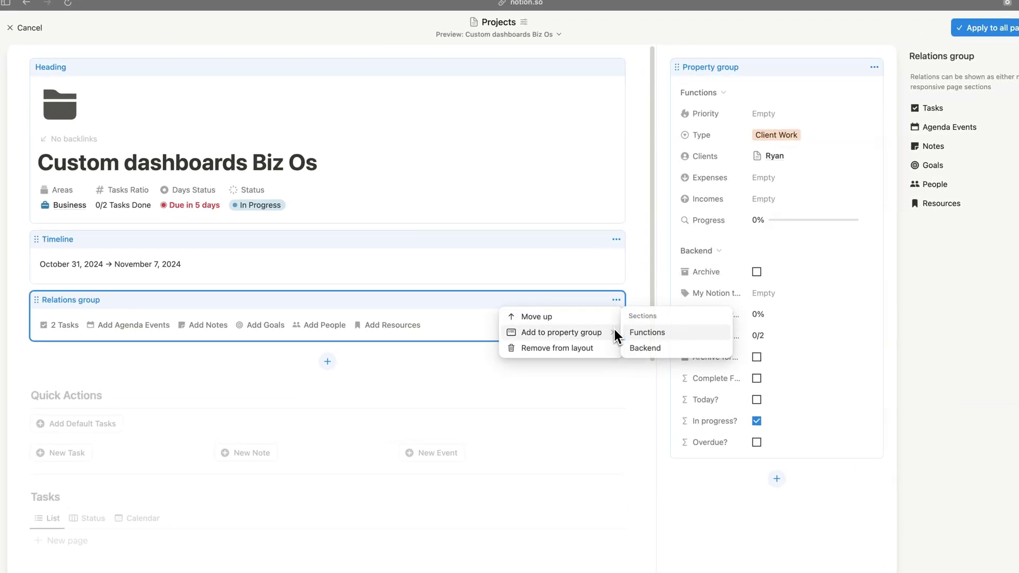
left_click(644, 335)
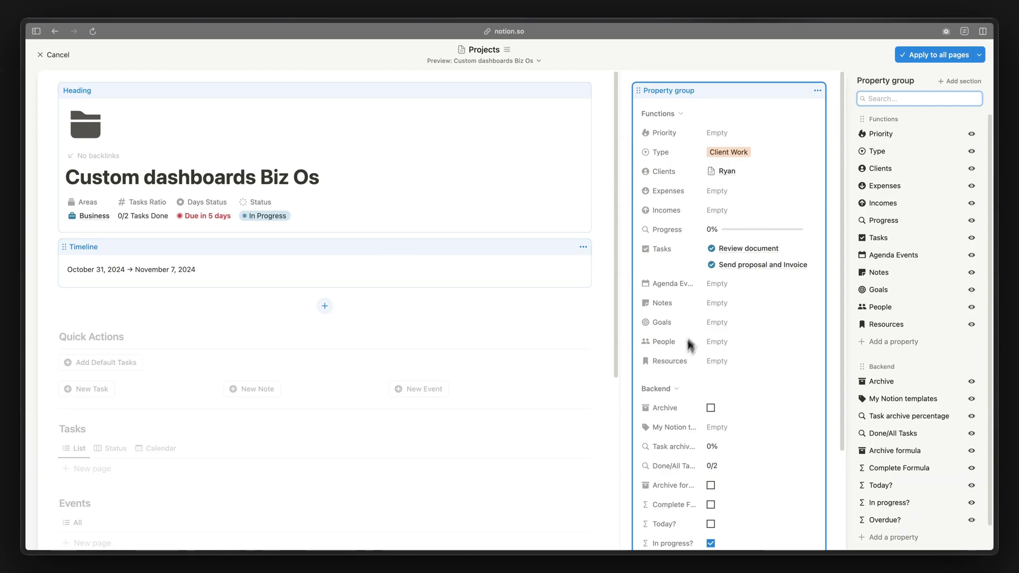
scroll(673, 344, "down", 1)
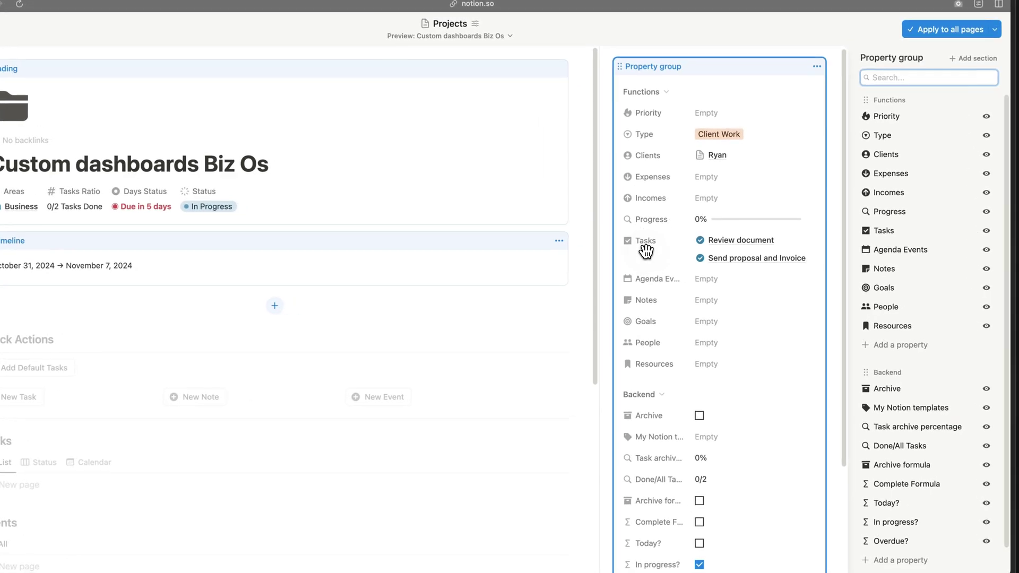
- Add the Tasks property to the layout as its own section and apply the layout to all pages
left_click(894, 235)
left_click(894, 291)
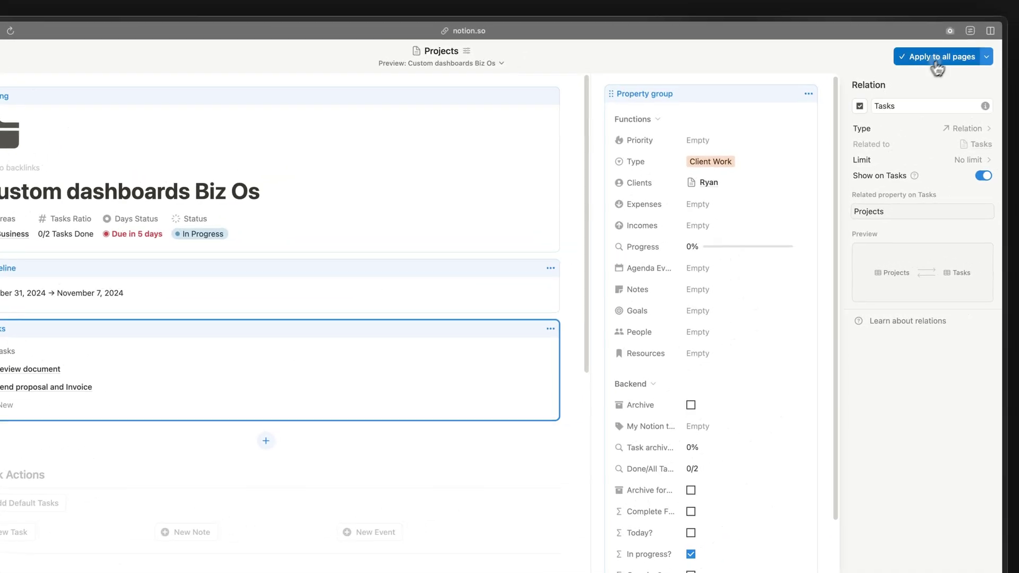
left_click(999, 24)
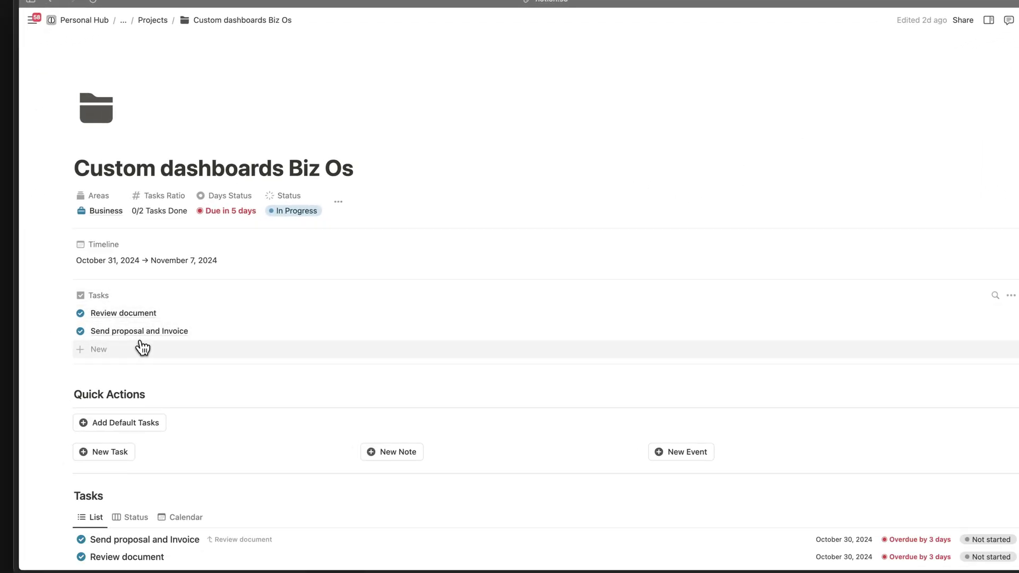
- Create an untitled task in the project's Tasks section and remove it again
left_click(266, 359)
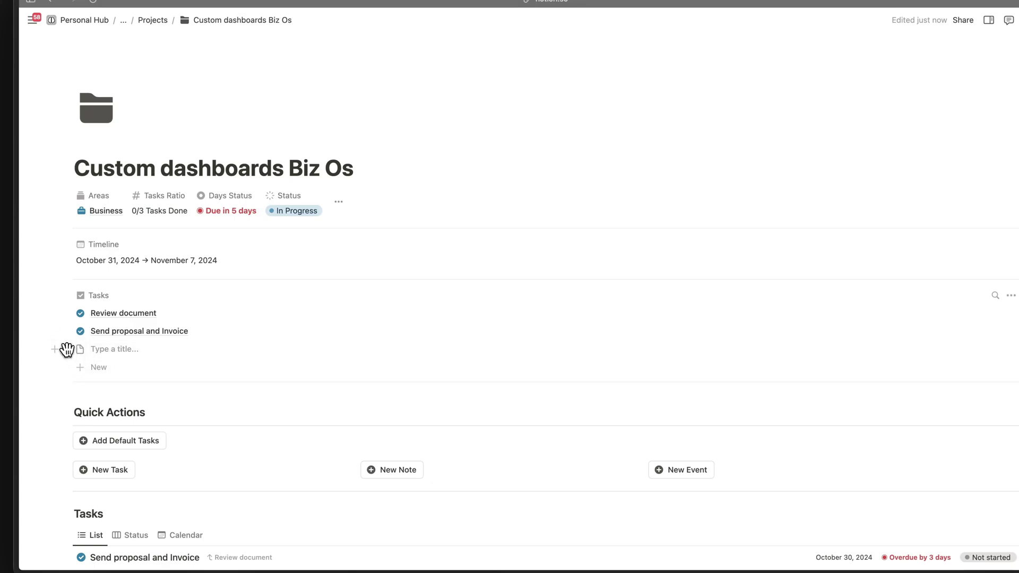
key("BackSpace")
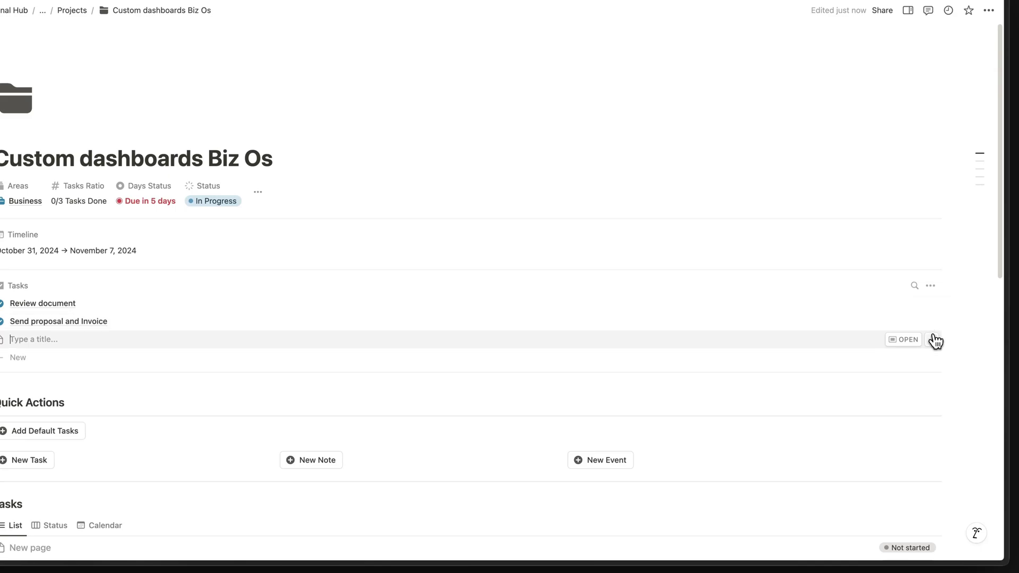
left_click(932, 339)
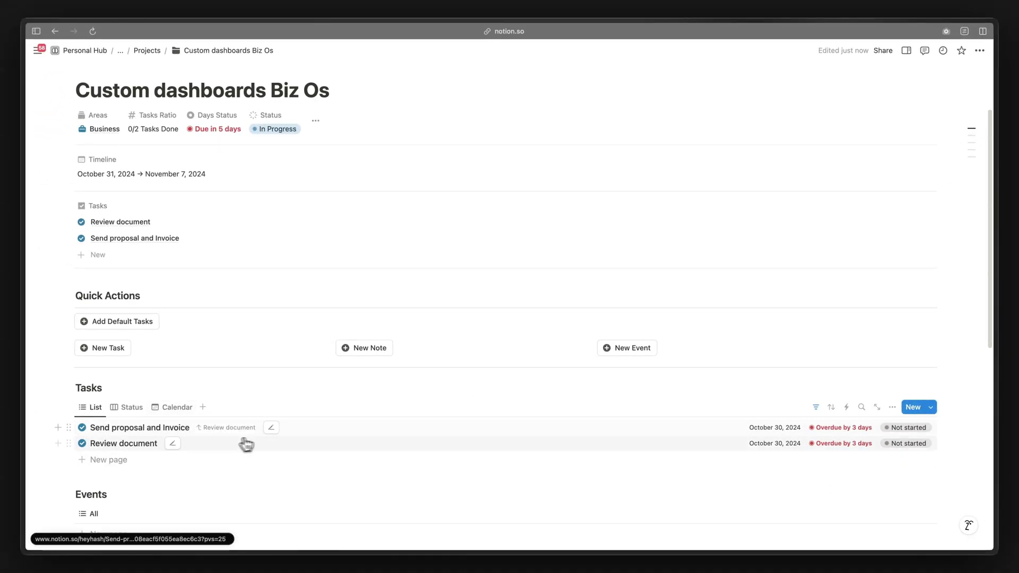
- Reopen the layout customization, move the Tasks section to the side panel and apply the layout to all pages
scroll(308, 443, "up", 3)
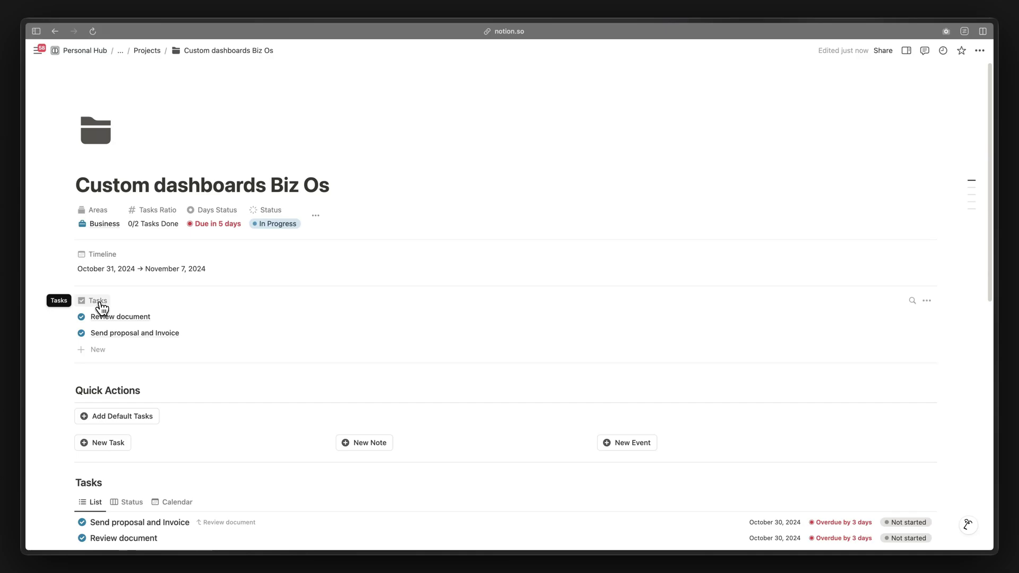
left_click(143, 157)
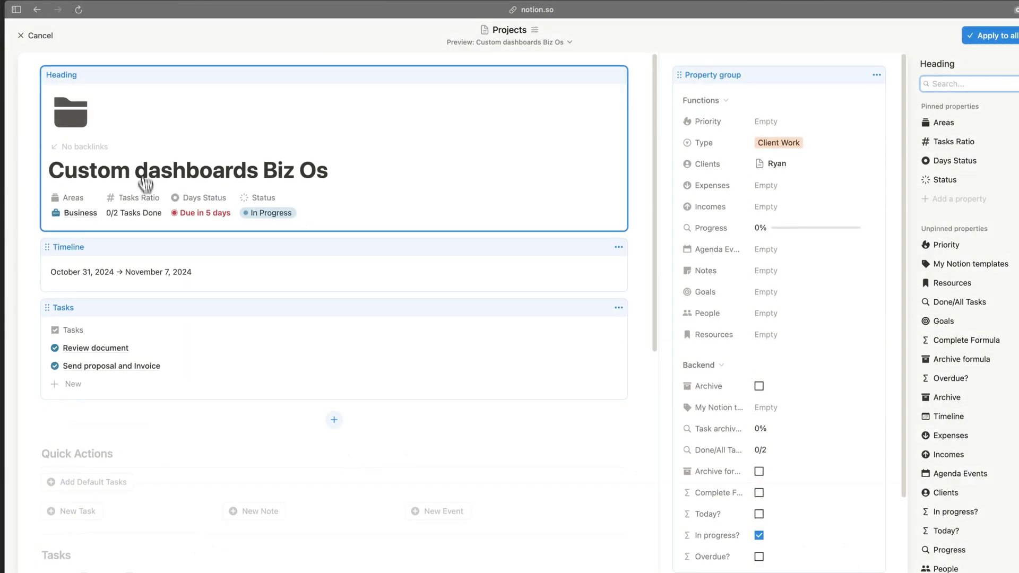
left_click(143, 303)
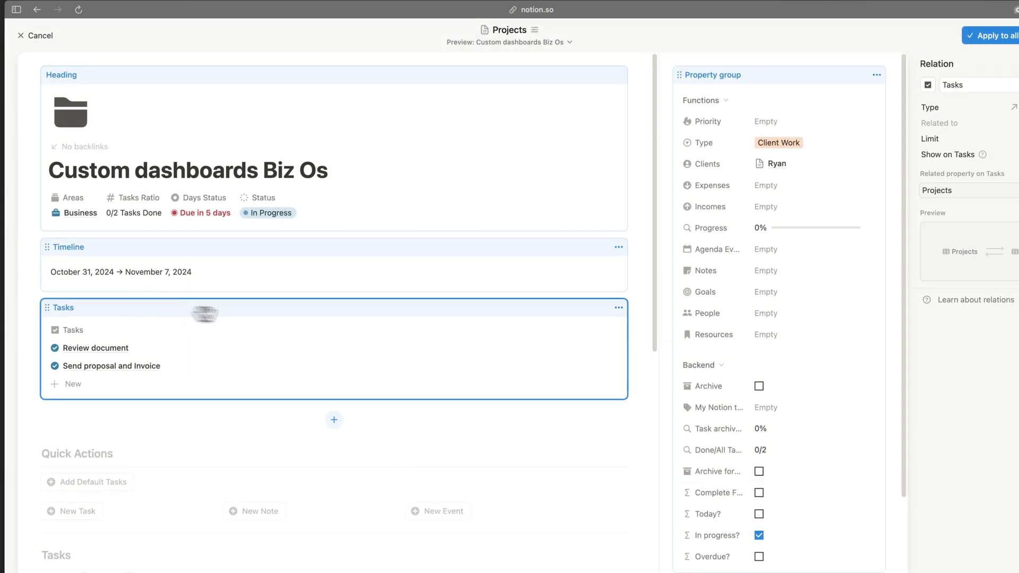
left_click(619, 309)
mouse_move(616, 374)
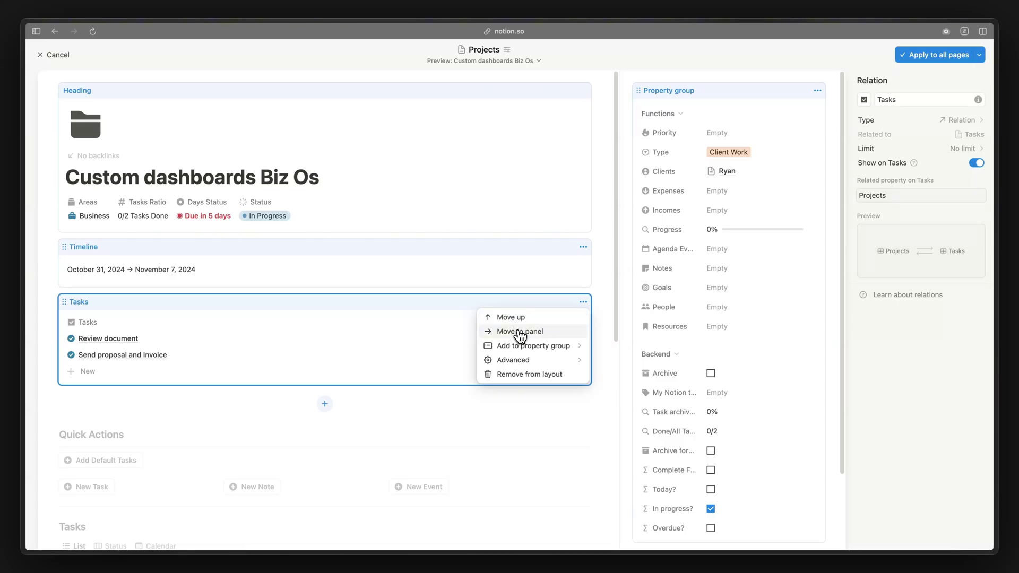
left_click(520, 333)
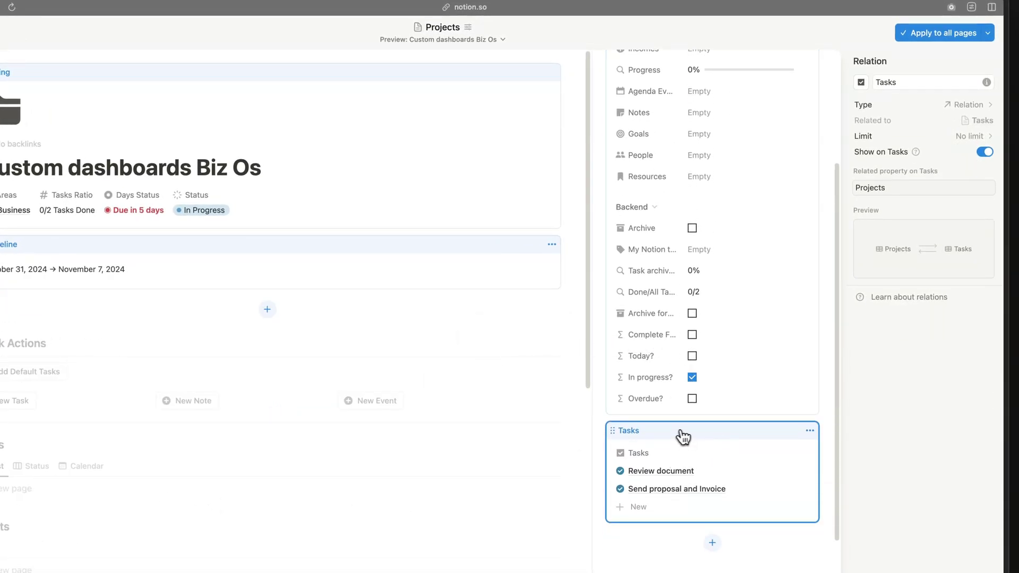
left_click(943, 33)
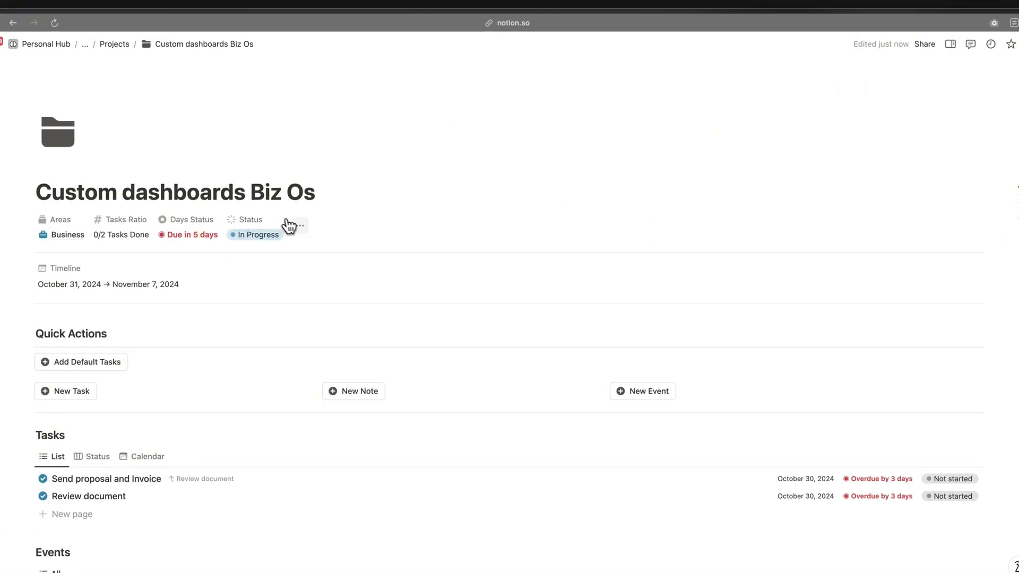
- Show the project's details, then reopen the layout customization and move the Tasks section from the side panel back to the page
left_click(289, 224)
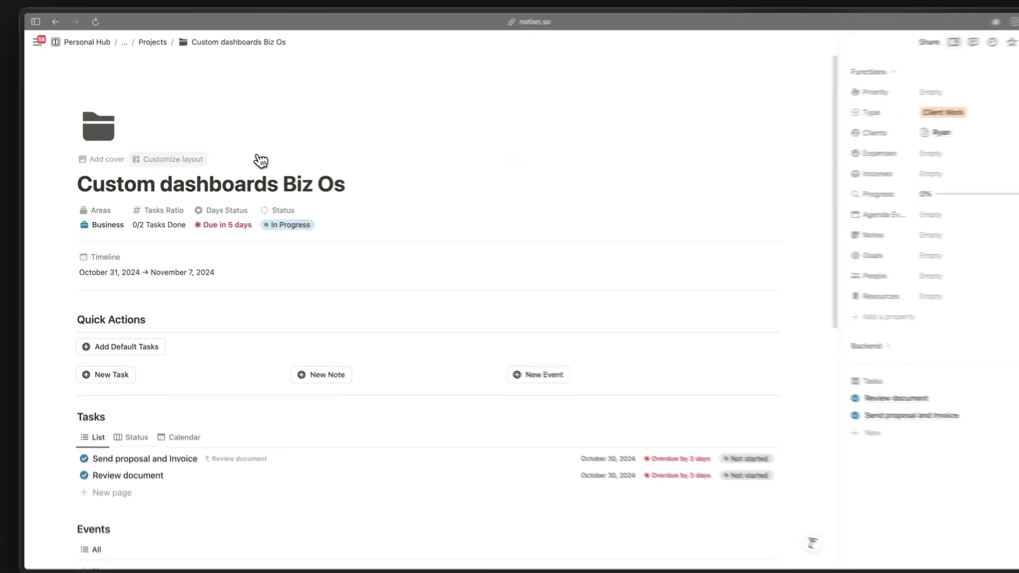
left_click(173, 159)
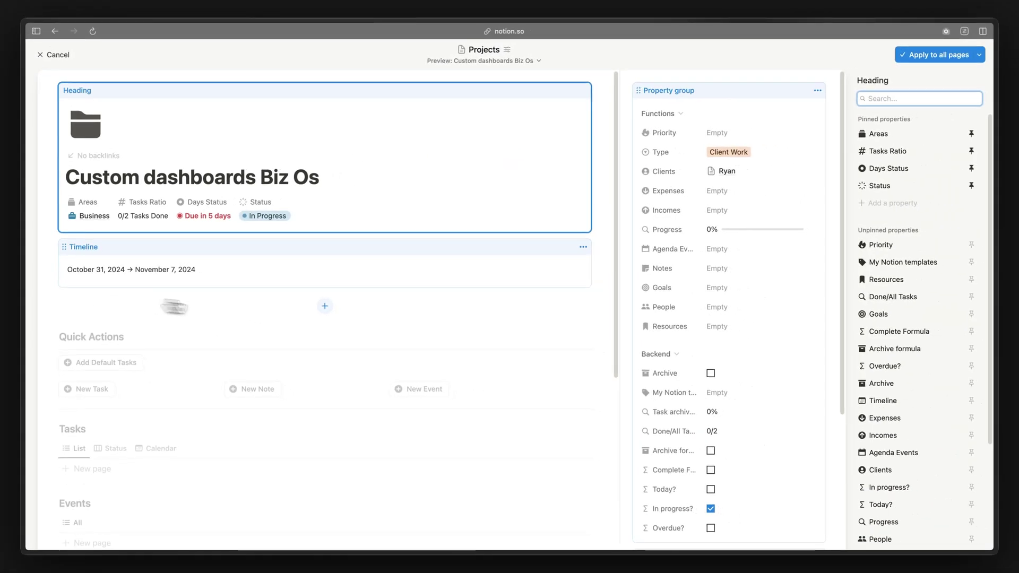
scroll(690, 319, "down", 5)
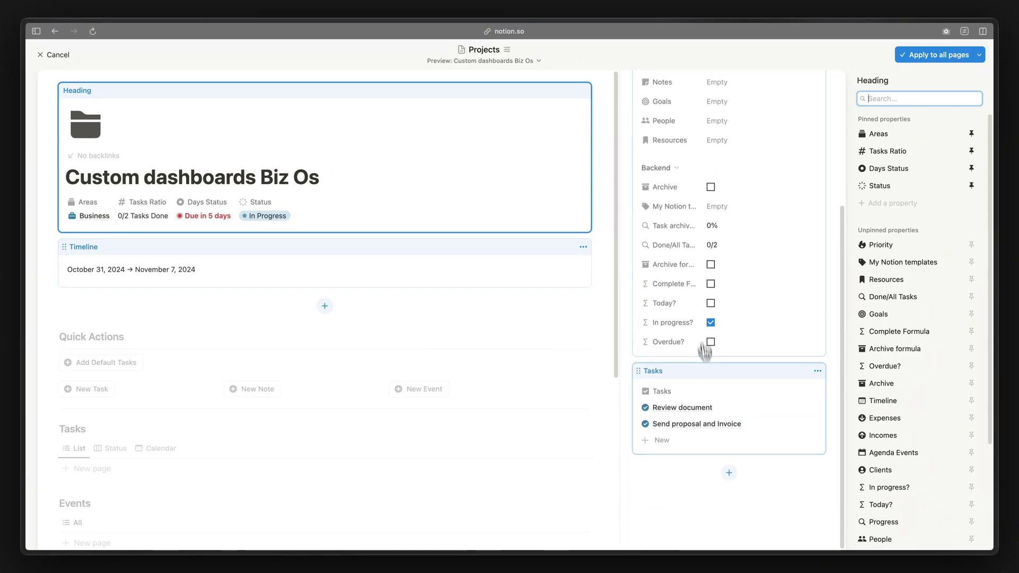
left_click(743, 378)
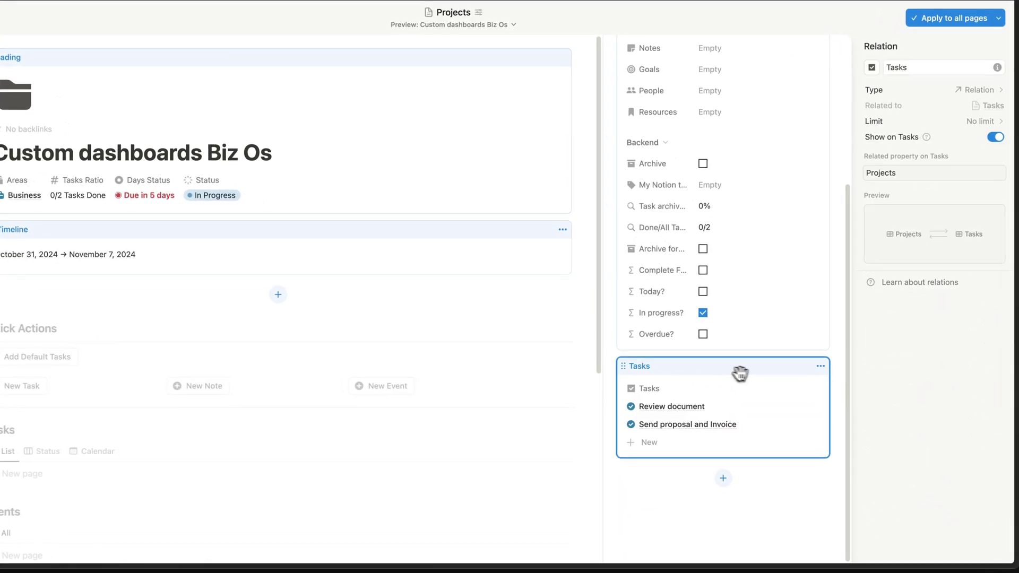
left_click(820, 366)
mouse_move(765, 435)
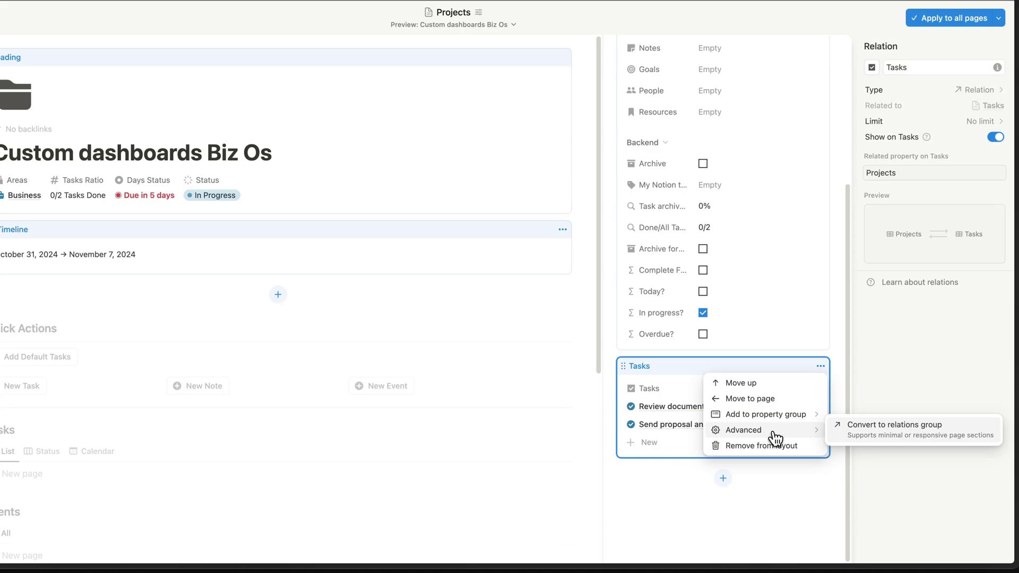
left_click(750, 399)
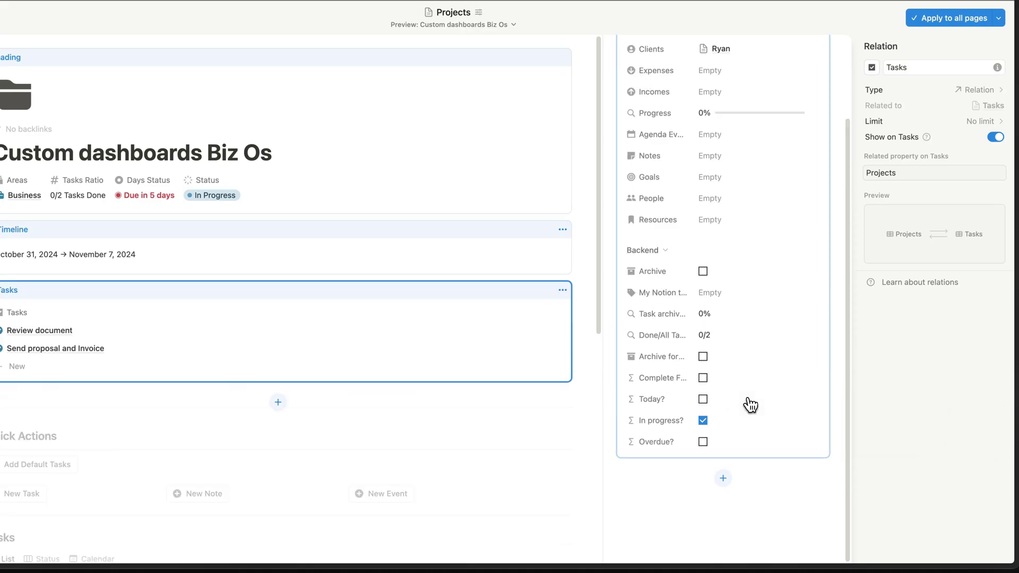
- Convert the Tasks section on the page to a relations group
left_click(562, 289)
mouse_move(484, 363)
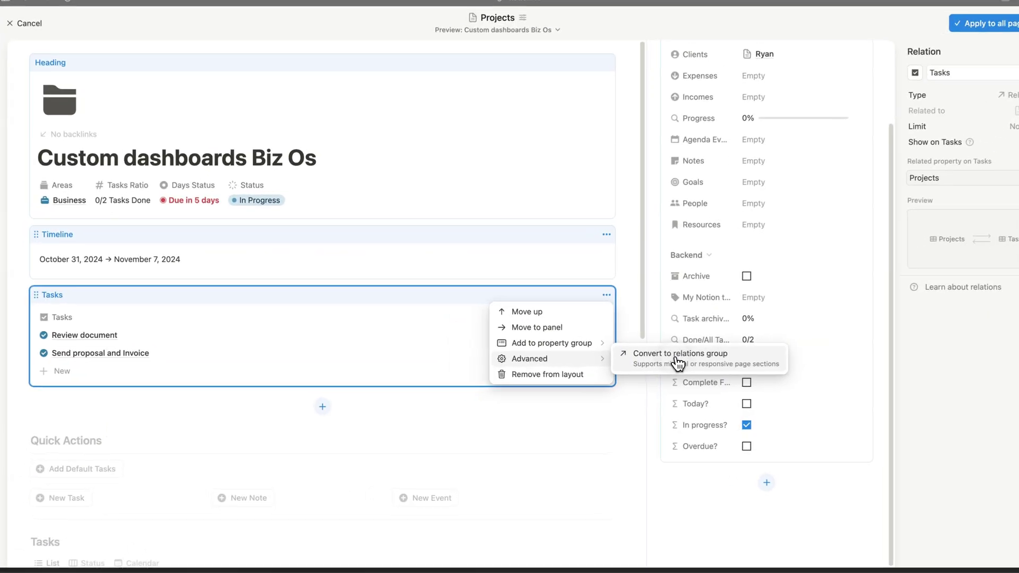
left_click(637, 361)
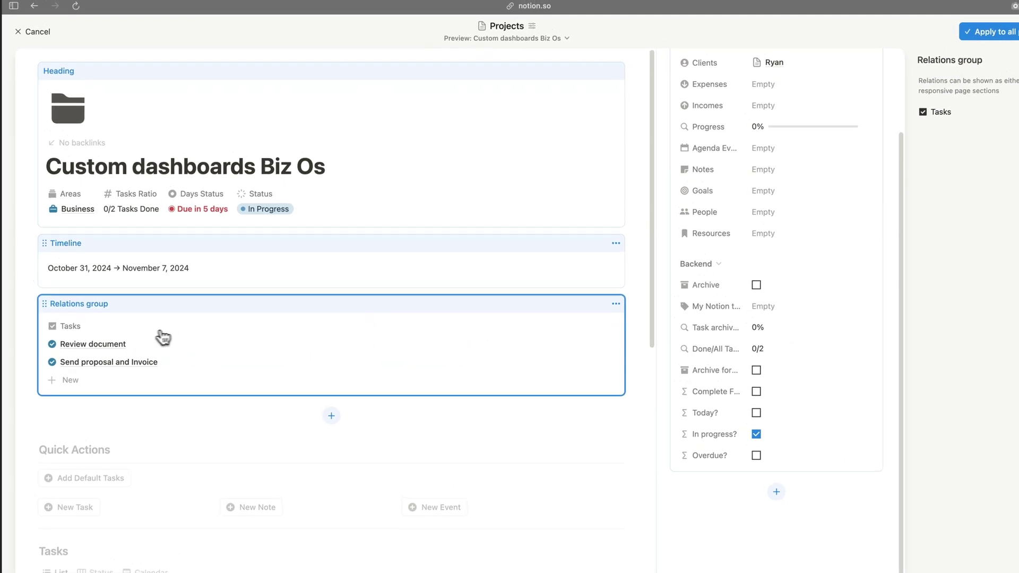
- Show the Tasks relation in the relations group as Minimal and apply the layout to all pages
left_click(961, 106)
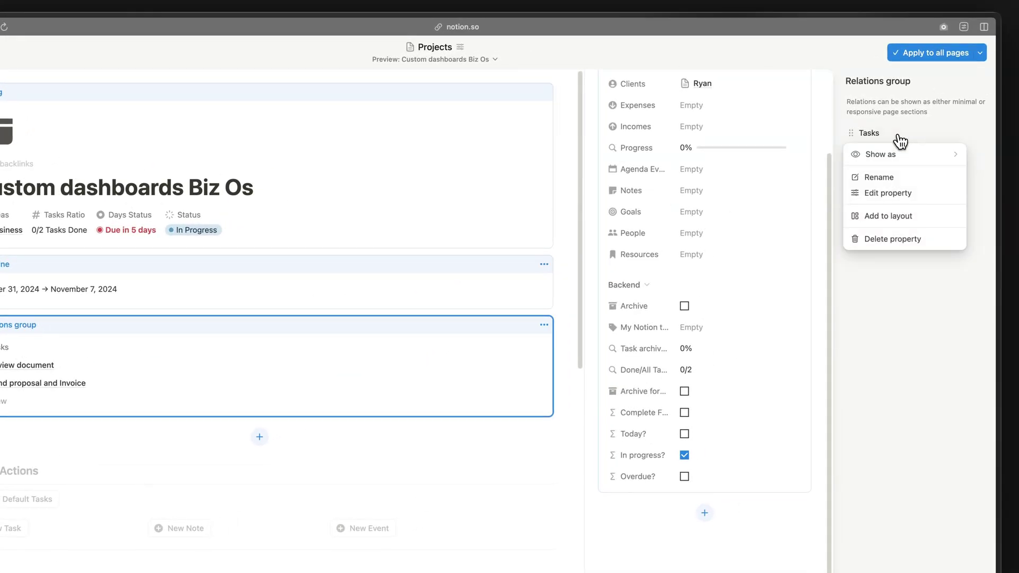
mouse_move(895, 154)
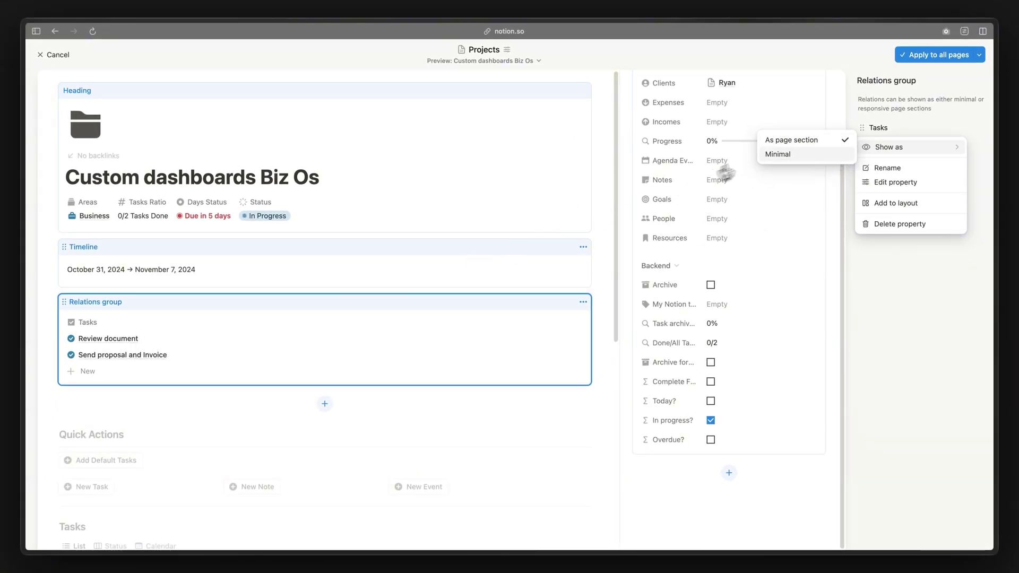
left_click(782, 157)
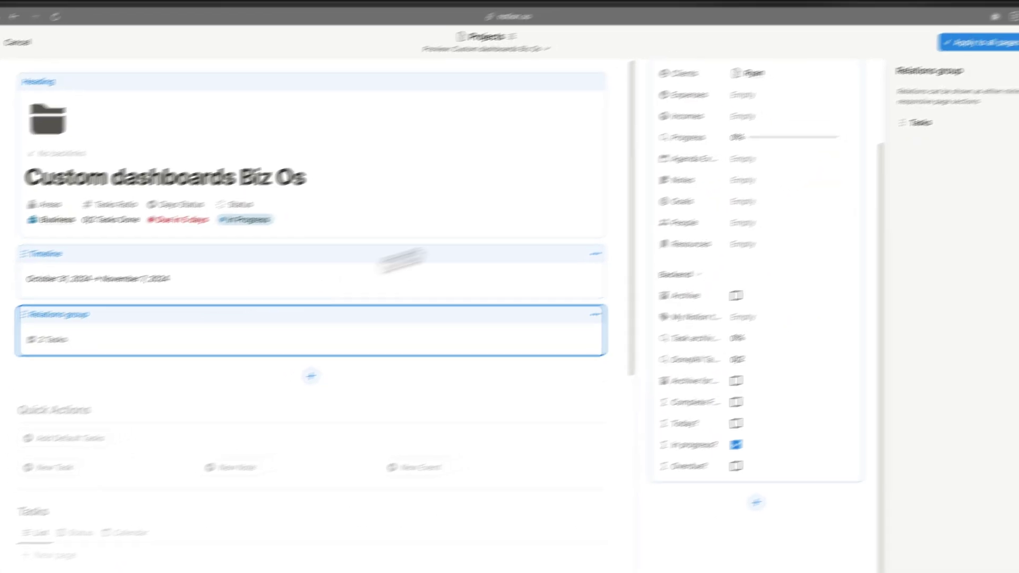
left_click(961, 63)
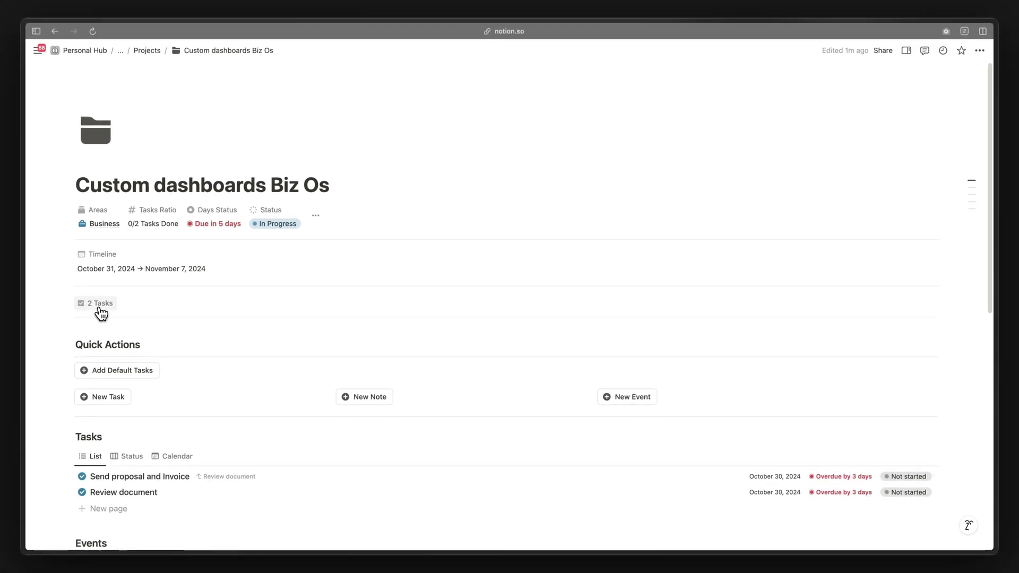
- Examine the project's linked tasks through the minimal Tasks relation and close the list again
scroll(116, 318, "down", 1)
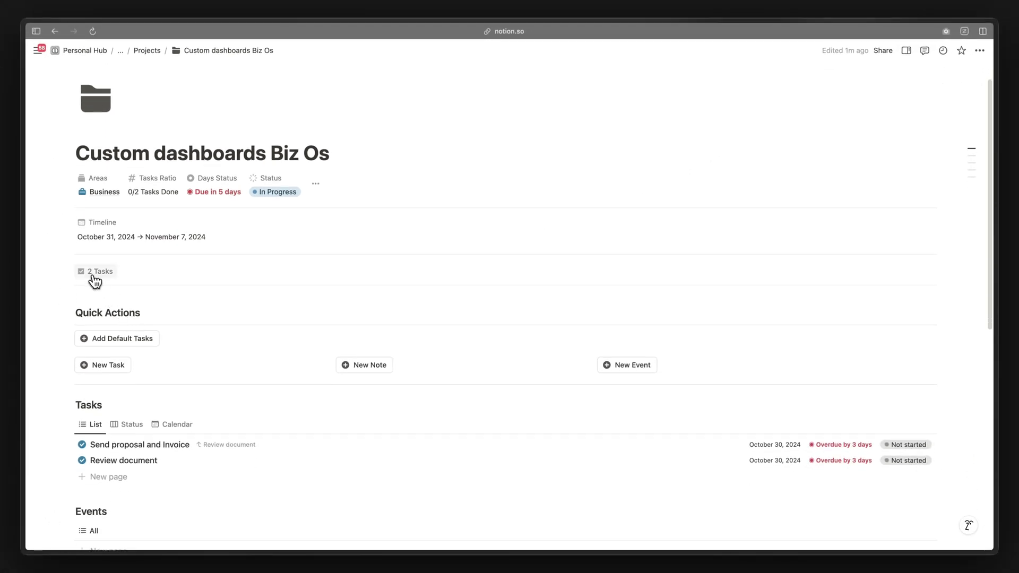
left_click(94, 276)
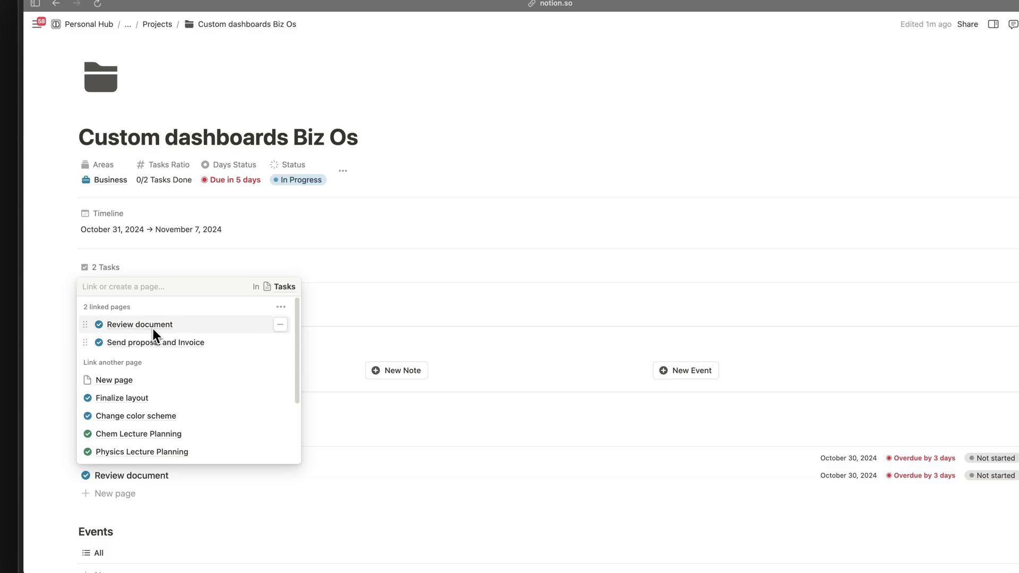
left_click(174, 269)
scroll(178, 284, "down", 1)
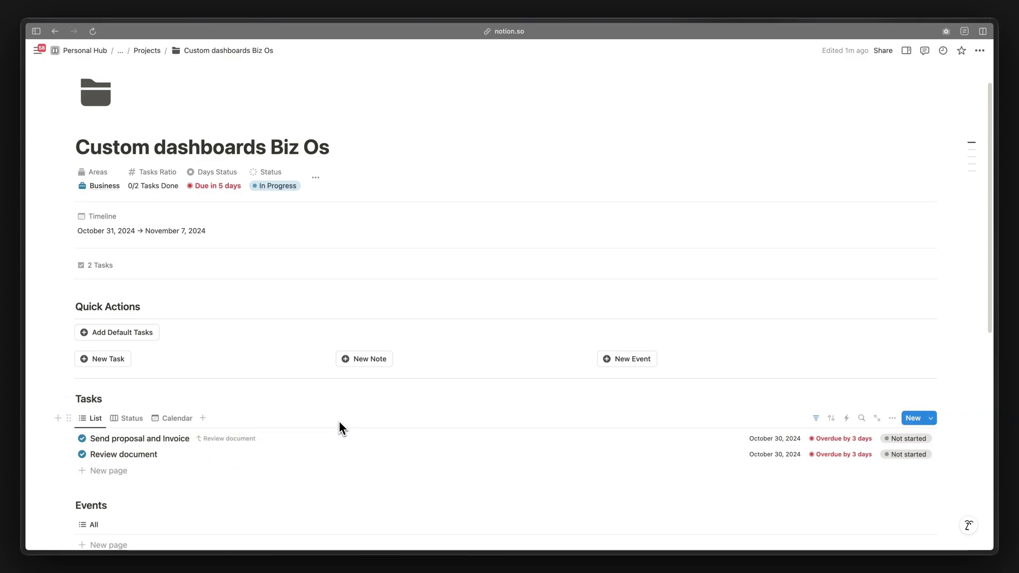
scroll(339, 427, "up", 2)
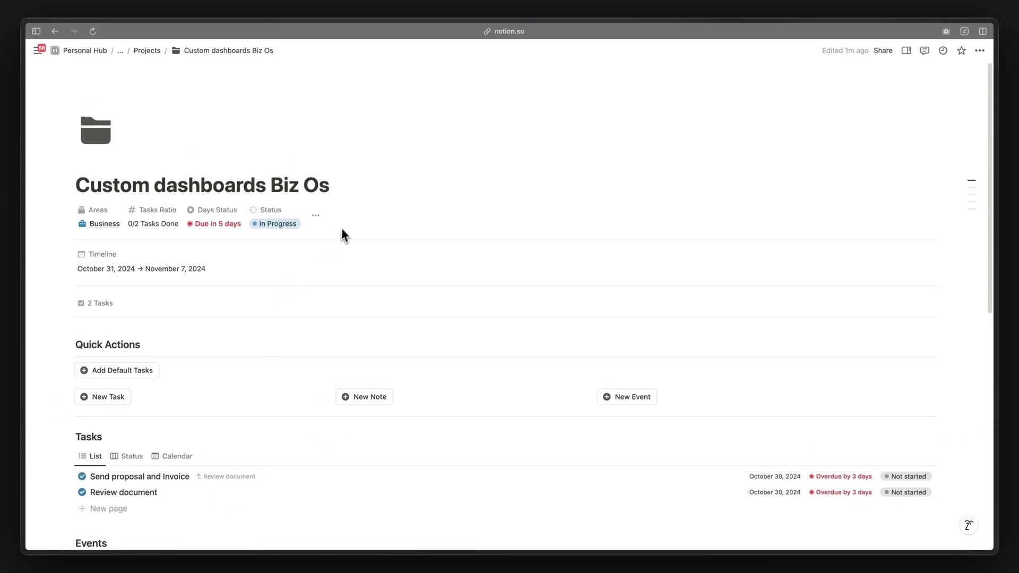
- Reopen the layout customization and add the Goals property from the property group as its own page section
left_click(183, 162)
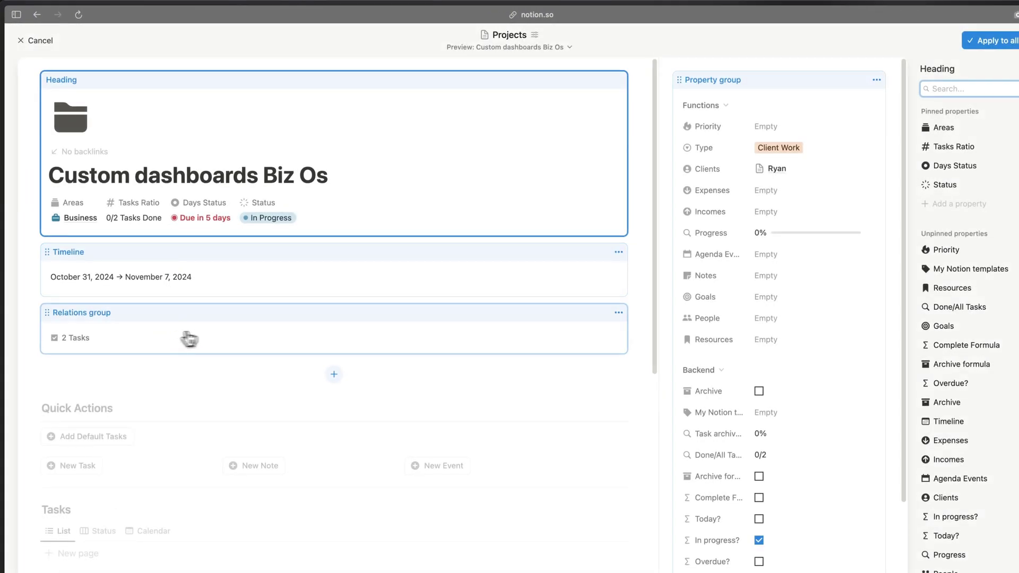
left_click(745, 334)
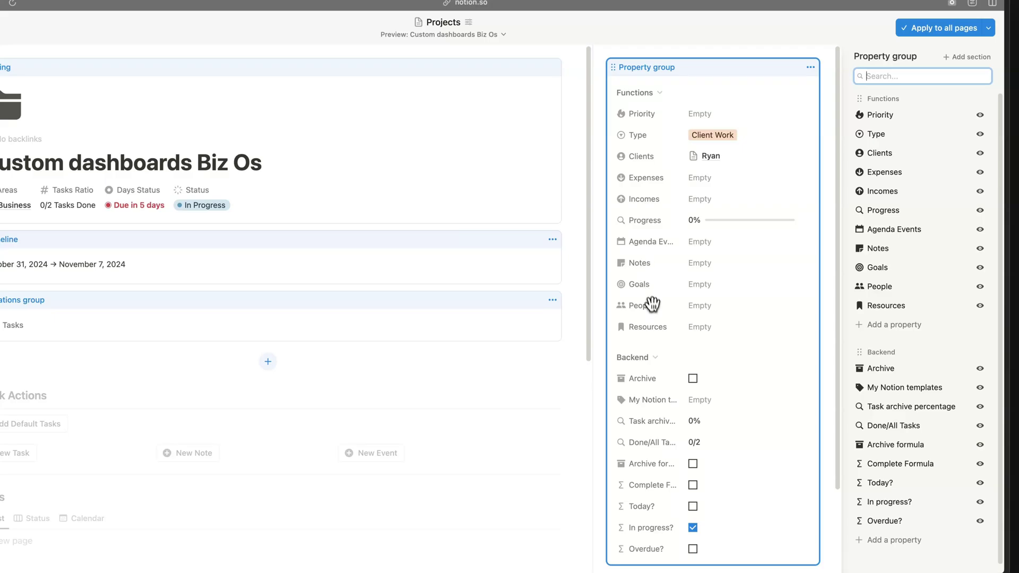
left_click(886, 272)
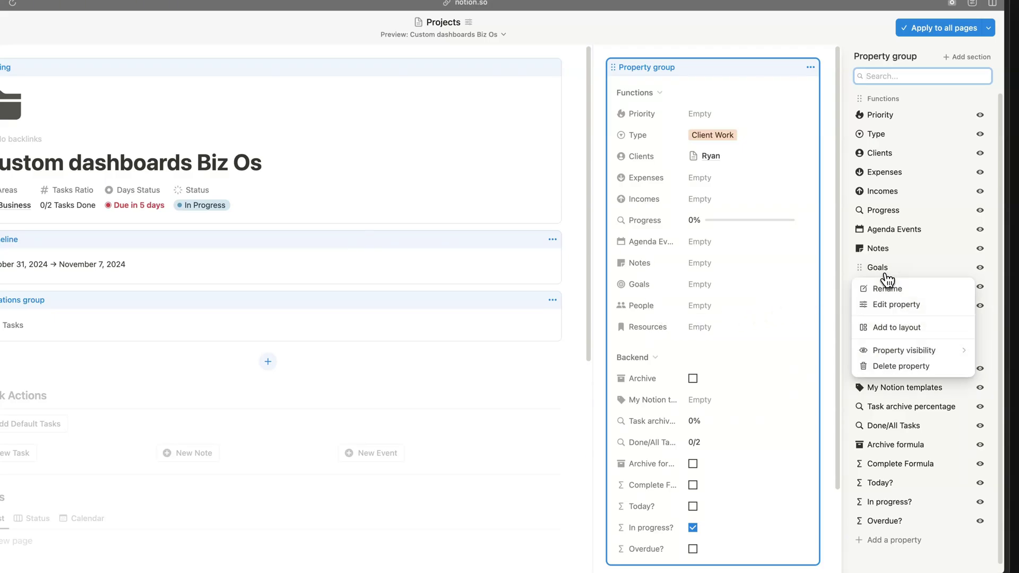
left_click(901, 330)
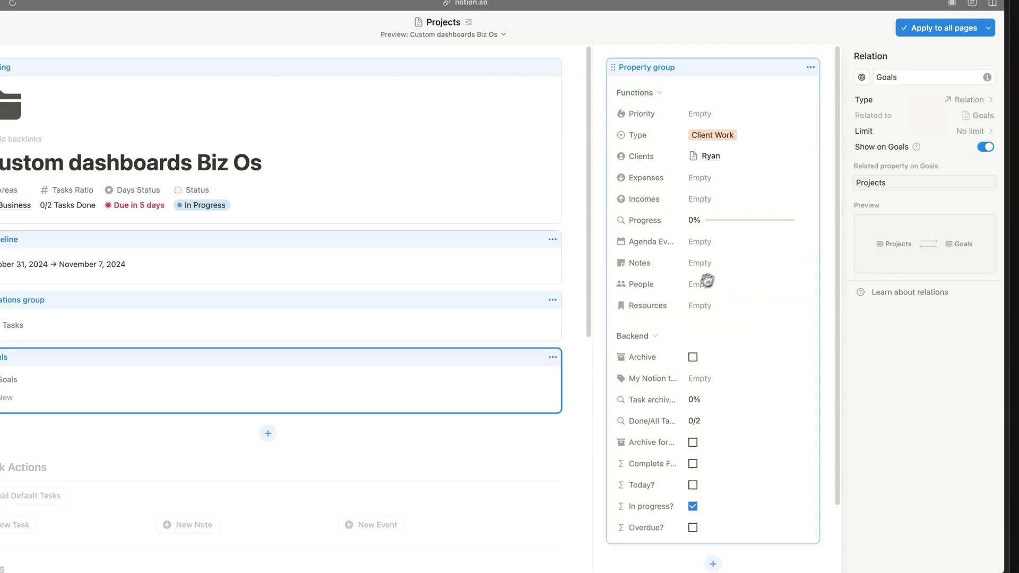
- Add the Resources and Notes properties from the property group to the layout as their own page sections
left_click(705, 280)
left_click(887, 287)
left_click(902, 346)
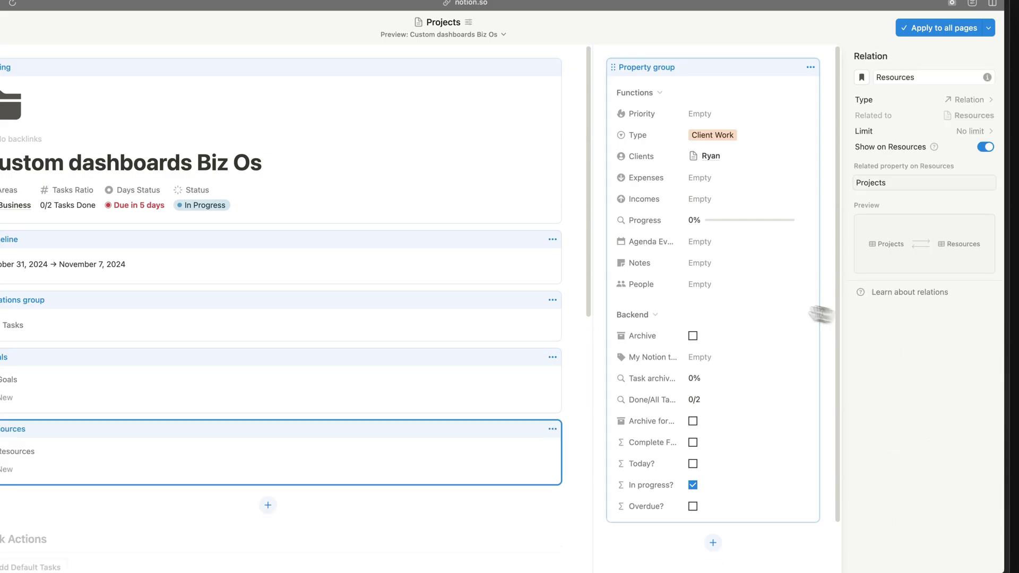
left_click(720, 286)
left_click(931, 254)
left_click(916, 310)
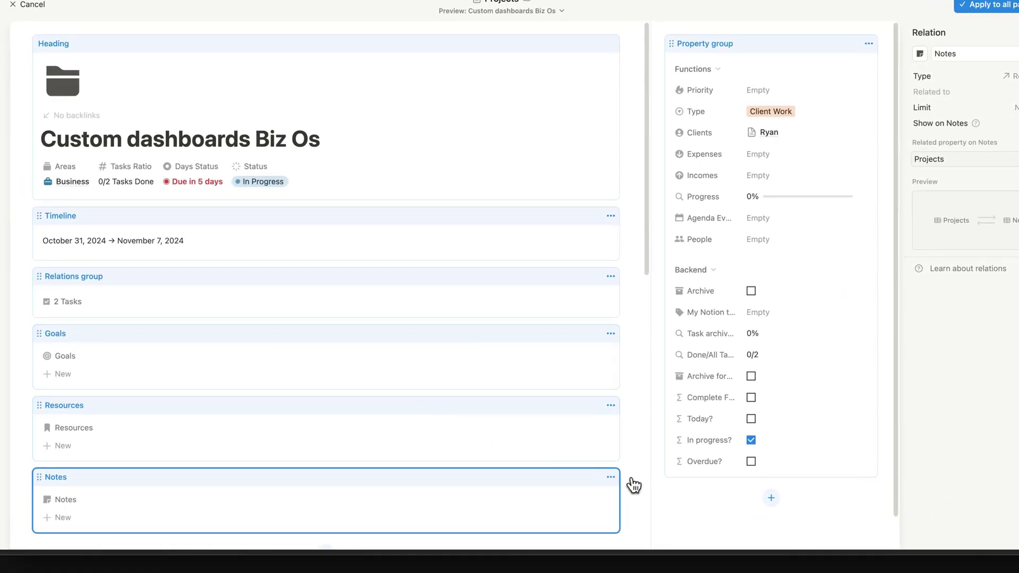
- Add the Notes section to the relations group with Tasks
left_click(611, 477)
mouse_move(587, 454)
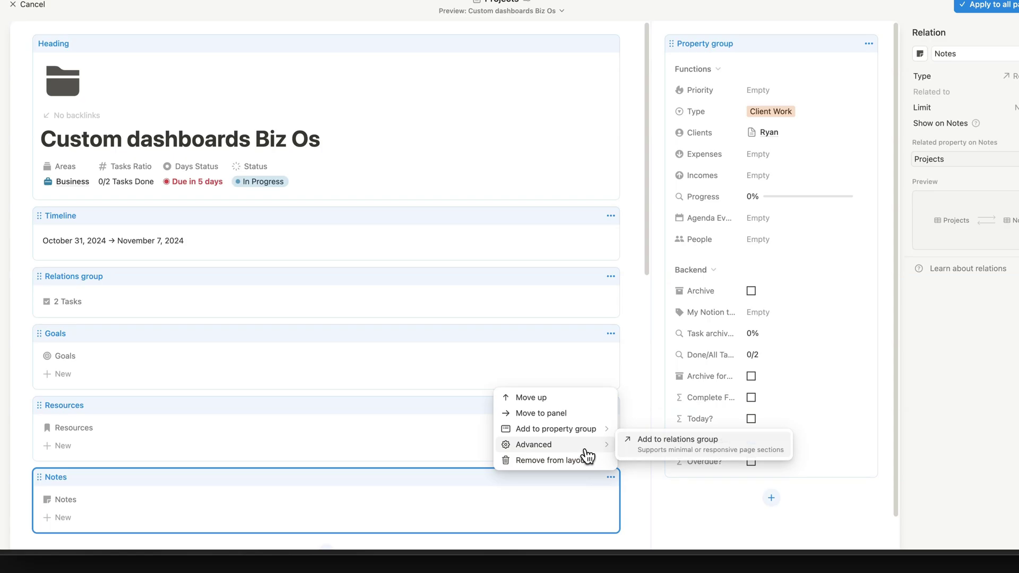
left_click(637, 452)
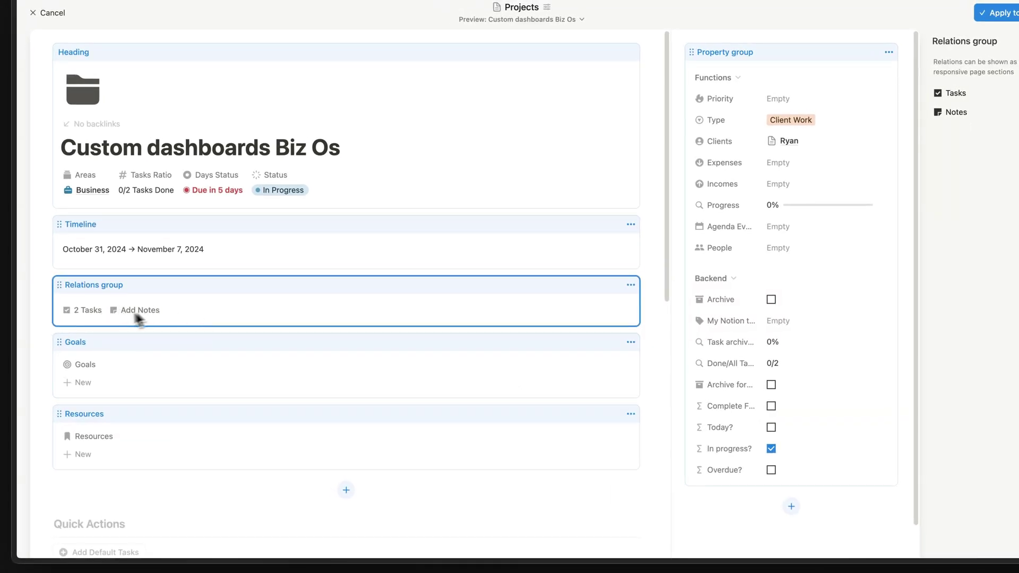
- Add the Resources and Goals sections to the relations group alongside Tasks and Notes
left_click(630, 414)
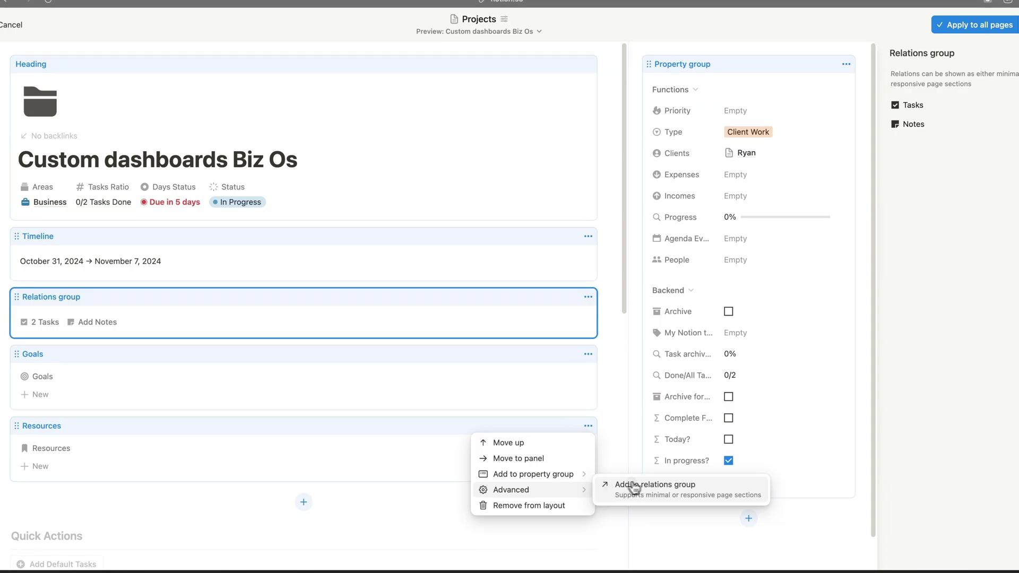
left_click(634, 488)
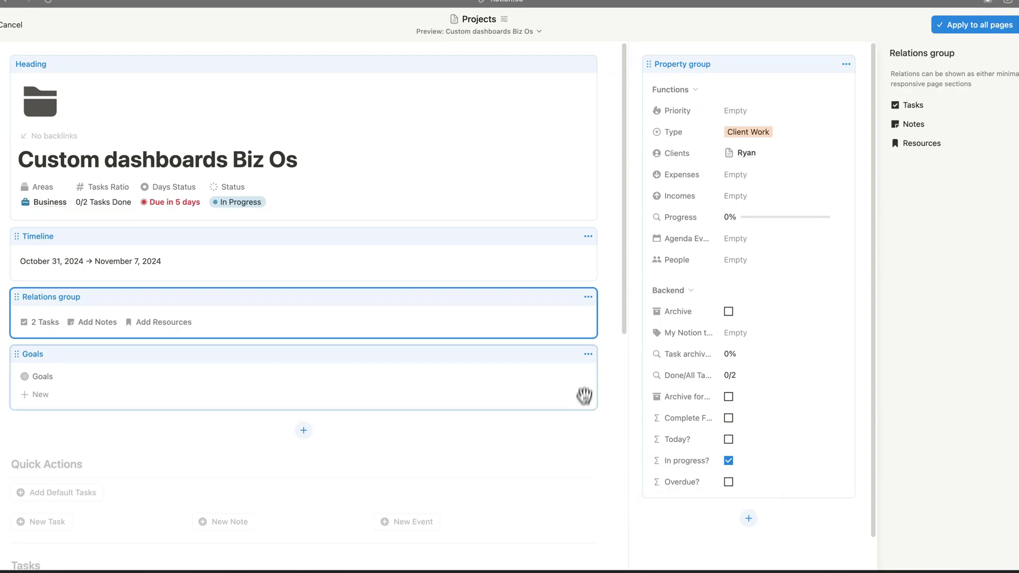
left_click(588, 355)
mouse_move(582, 422)
left_click(626, 421)
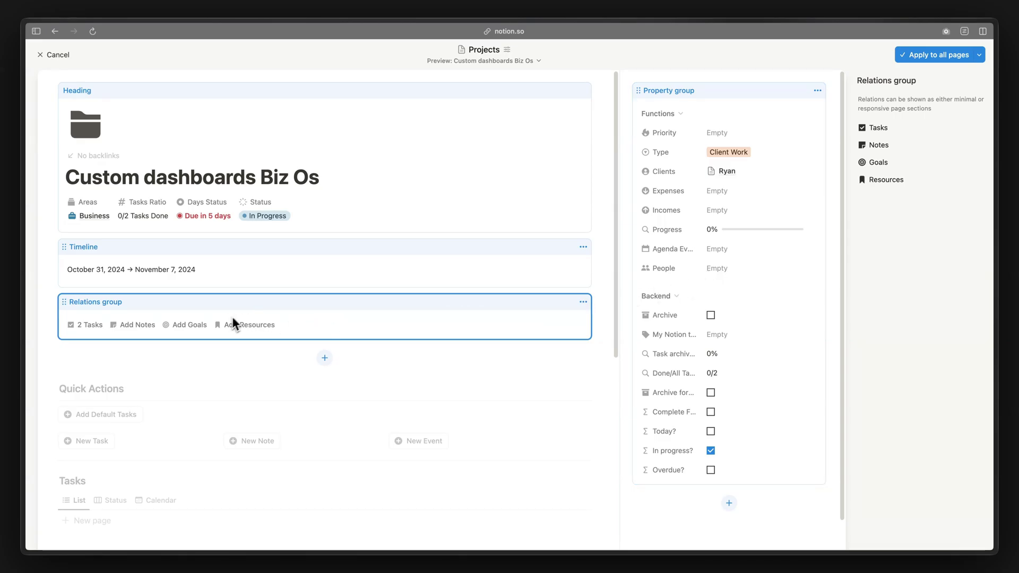
- Turn the Progress property from the property group into its own page section above Timeline and apply the layout to all pages
left_click(701, 231)
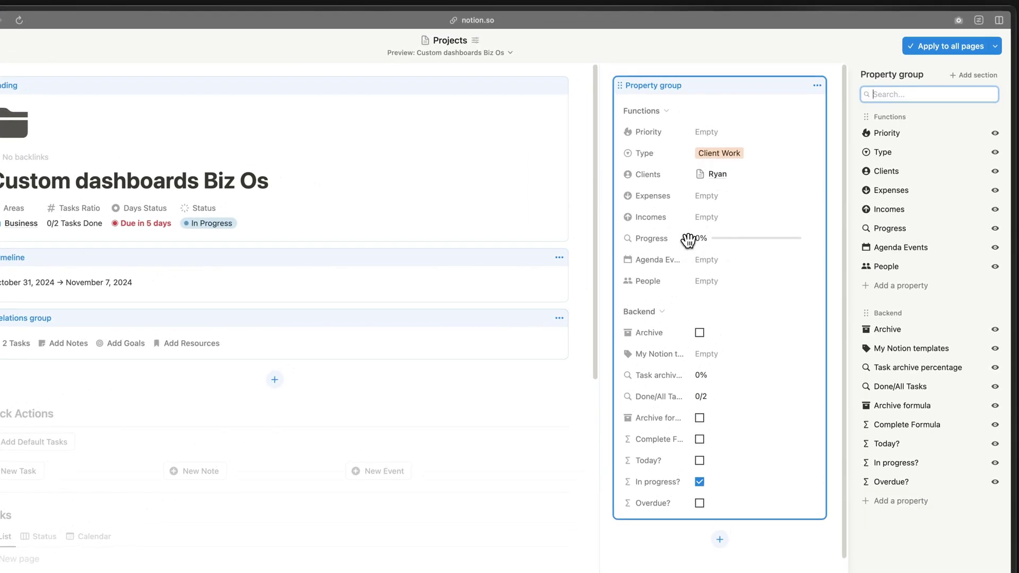
left_click_drag(867, 228, 868, 135)
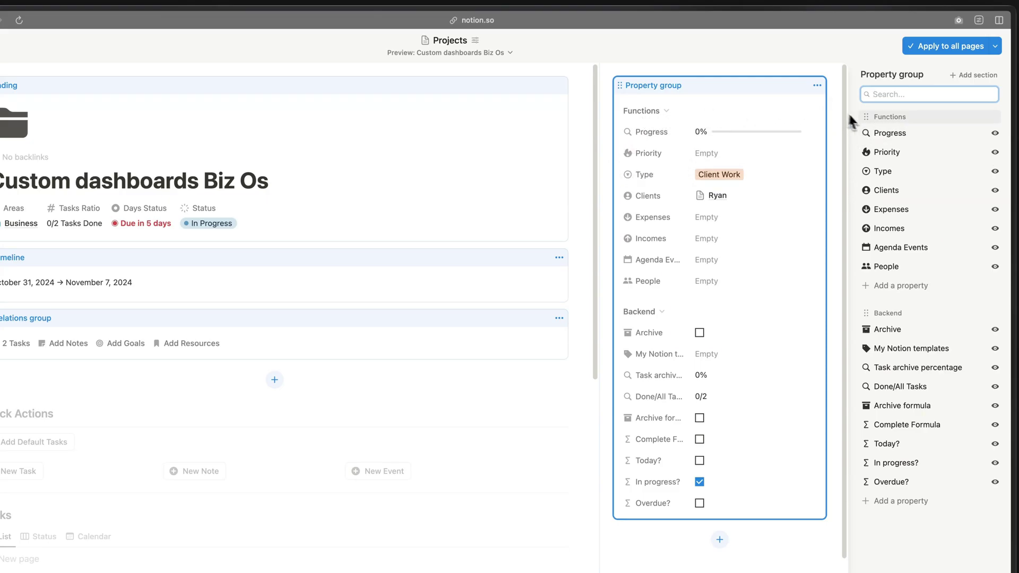
left_click(855, 132)
left_click(901, 191)
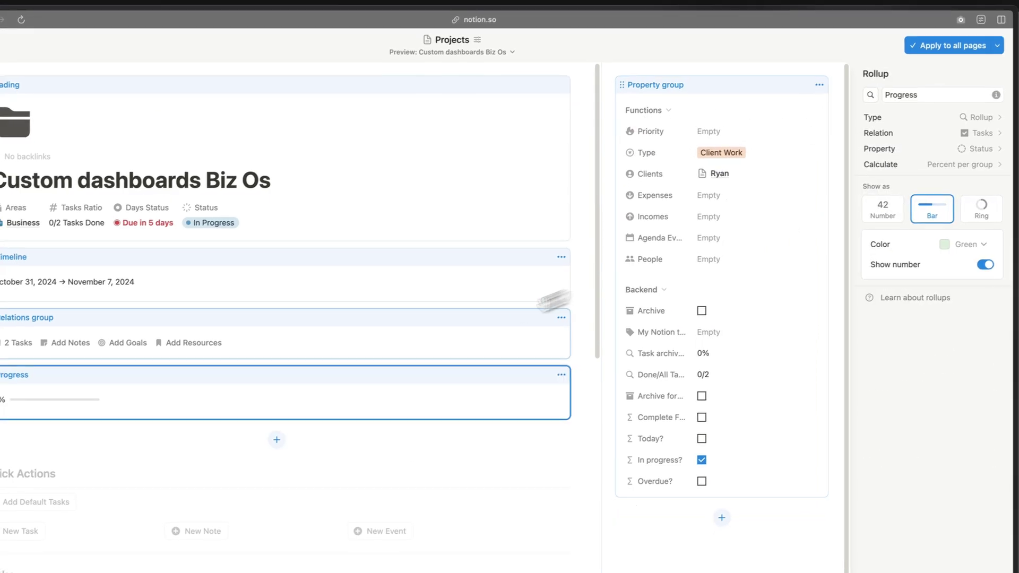
left_click_drag(554, 299, 375, 263)
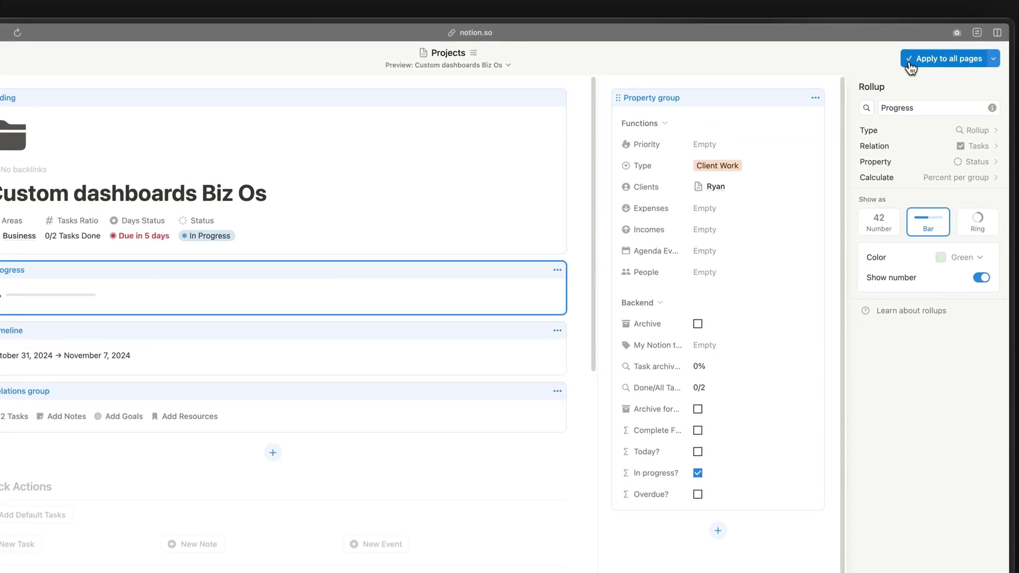
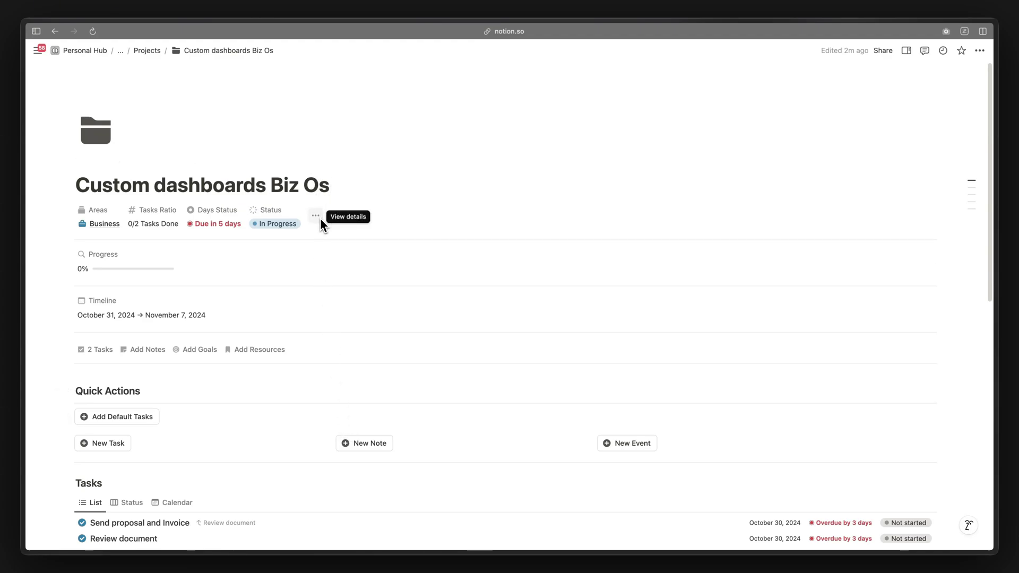
- Show the project's property details and set its Priority to High
left_click(903, 56)
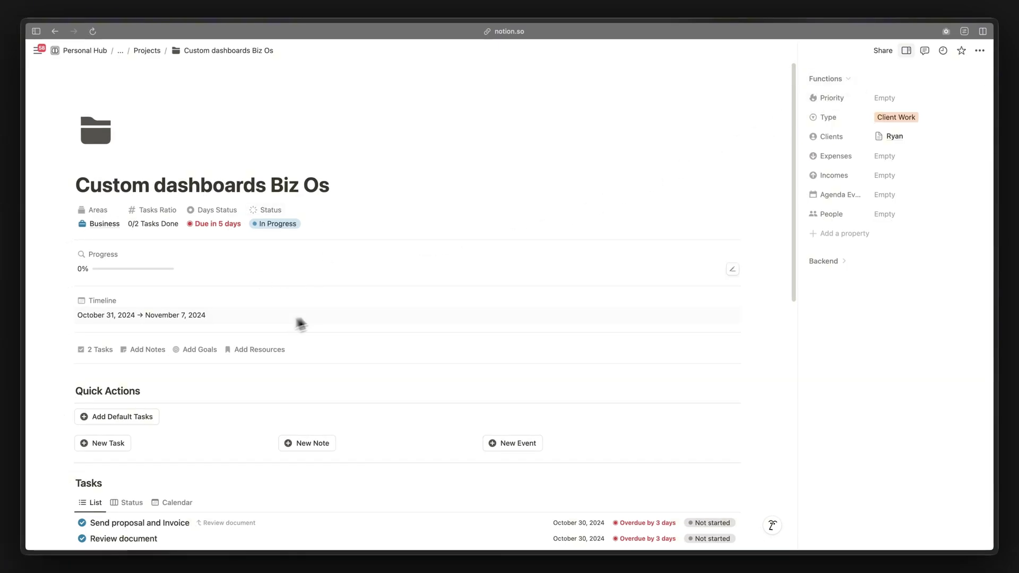
left_click(877, 98)
left_click(909, 162)
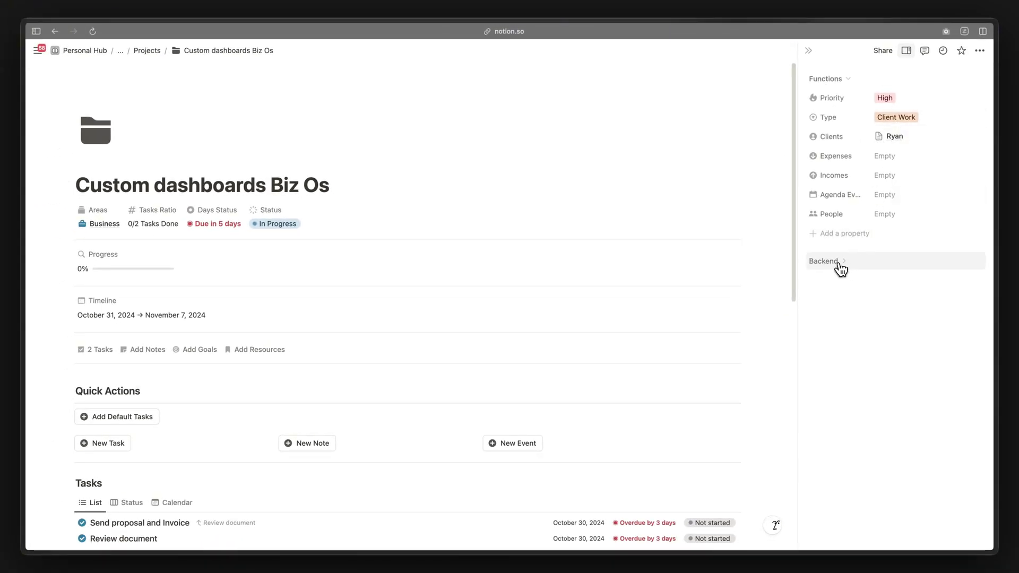
- Inspect the Backend property section, collapse it again and hide the project's property details
left_click(840, 263)
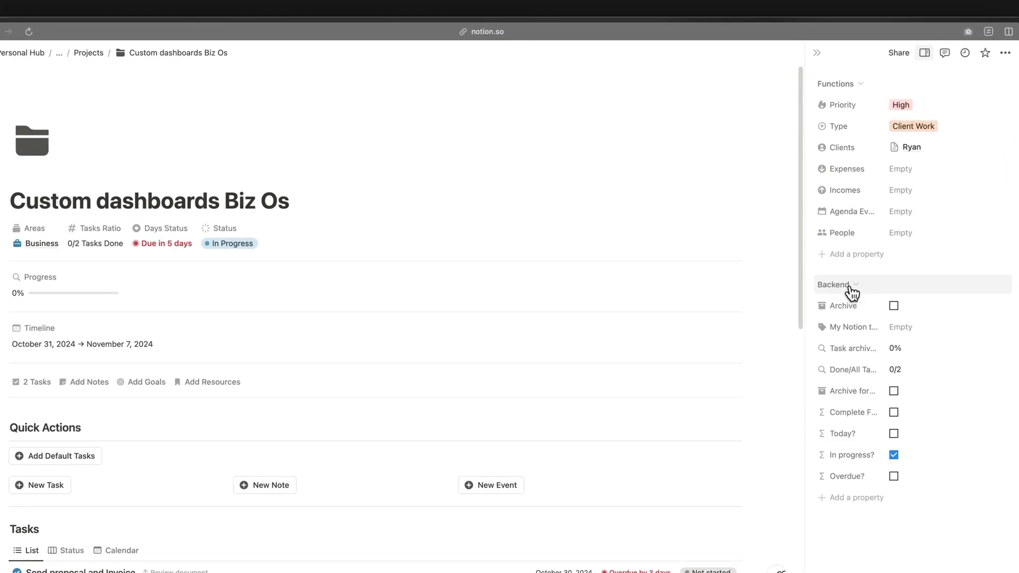
left_click(852, 292)
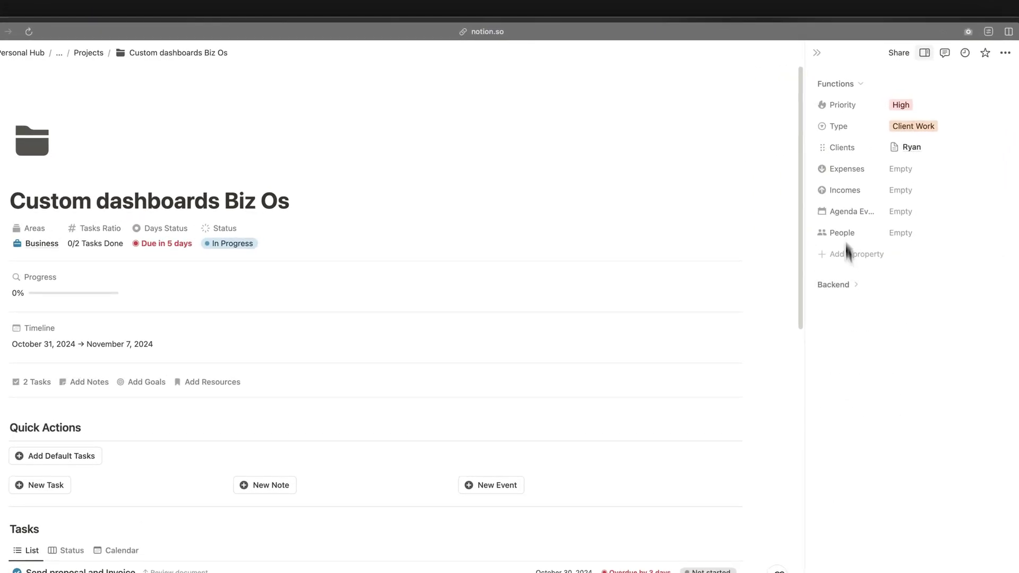
left_click(818, 54)
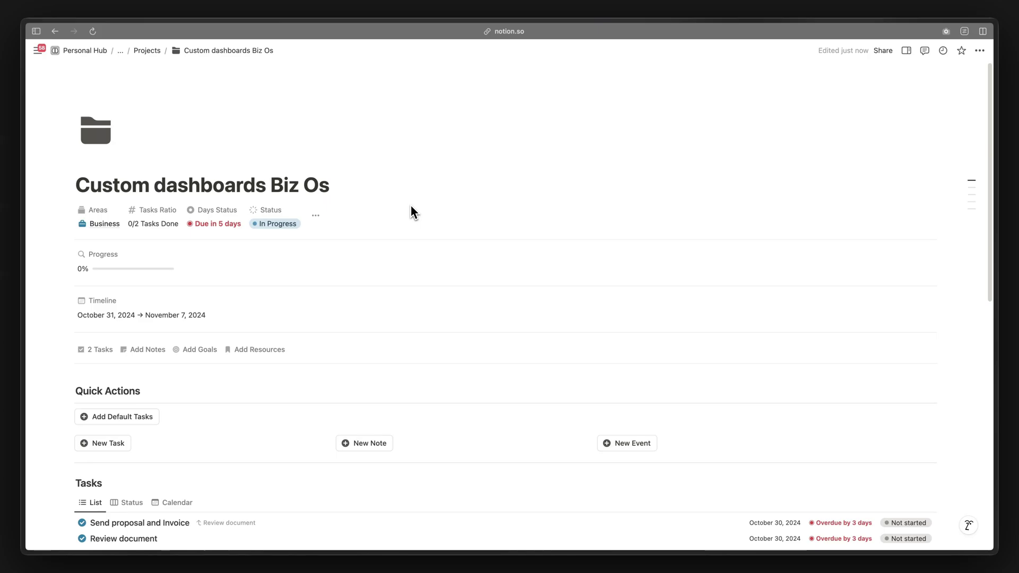
- Review the whole project page with its property details shown, then return to the Personal Hub page
left_click(906, 50)
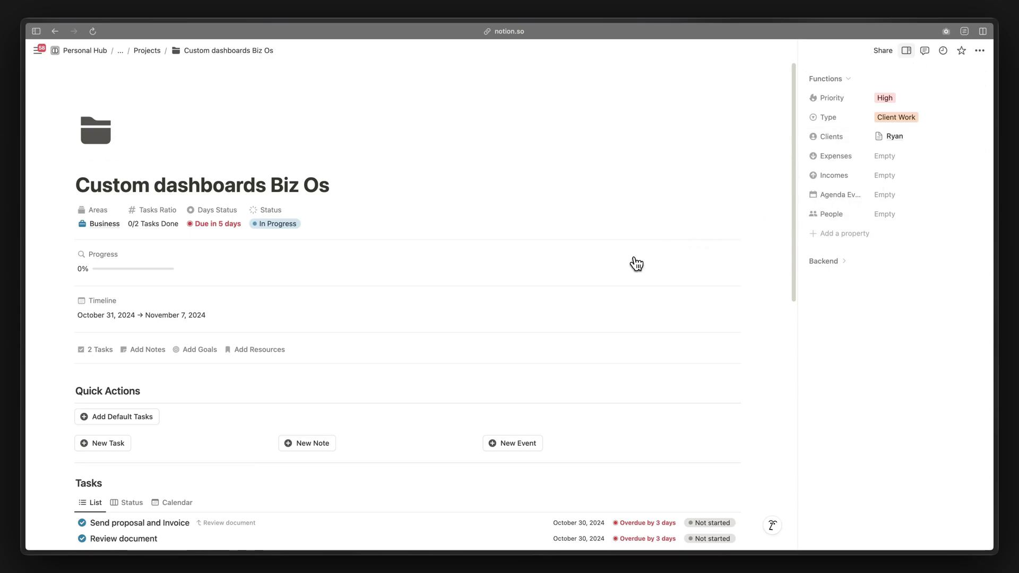
scroll(505, 327, "down", 8)
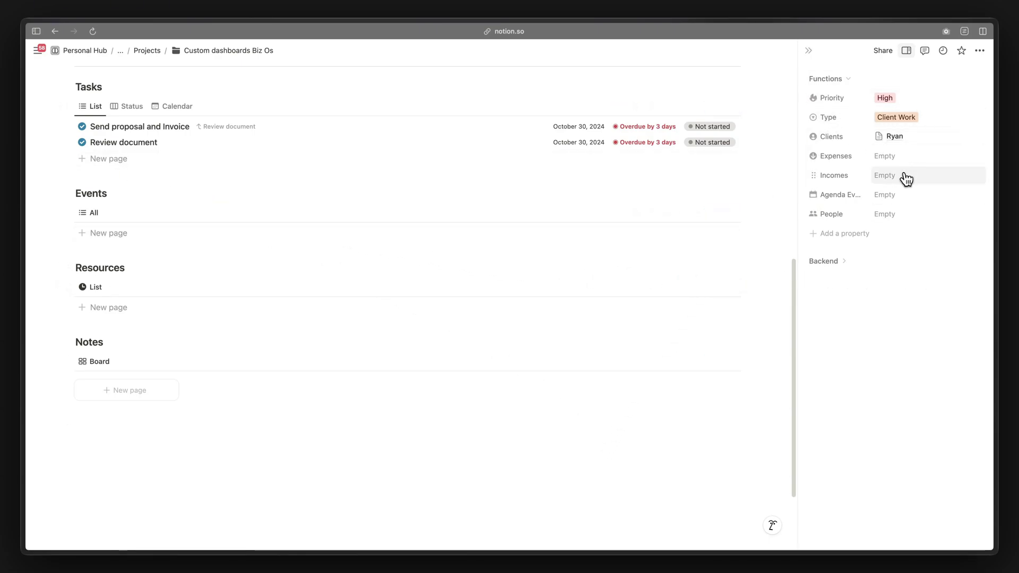
scroll(520, 293, "down", 3)
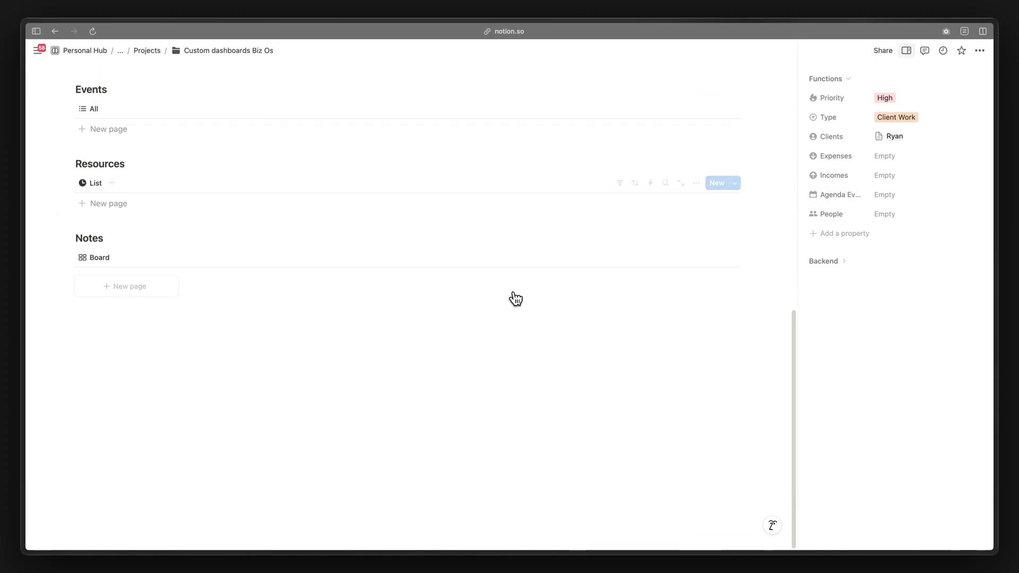
scroll(516, 299, "up", 15)
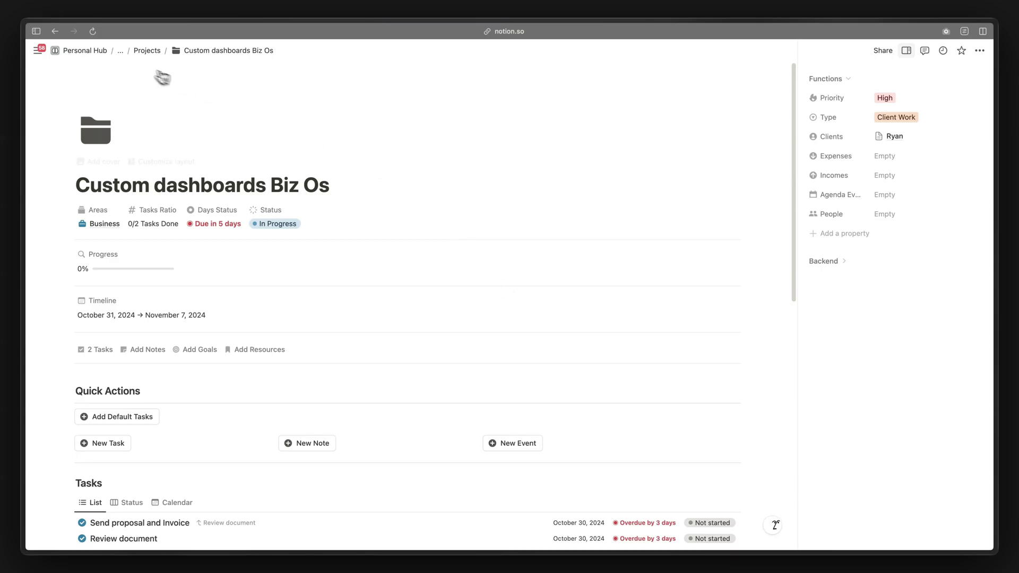
left_click(98, 51)
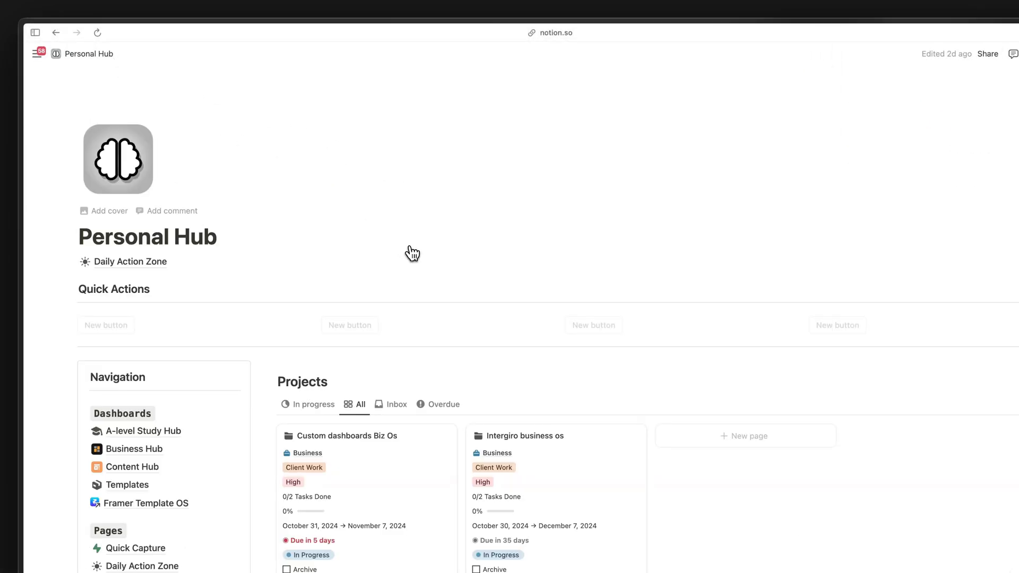